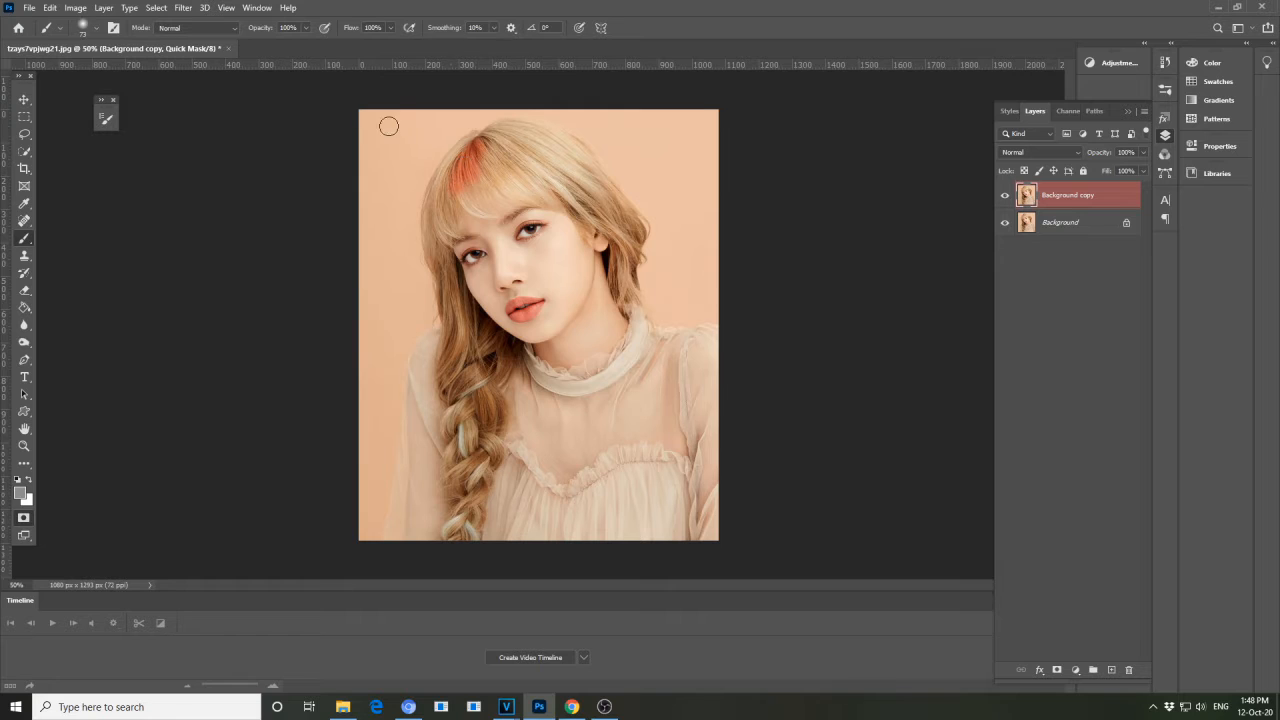
click(307, 28)
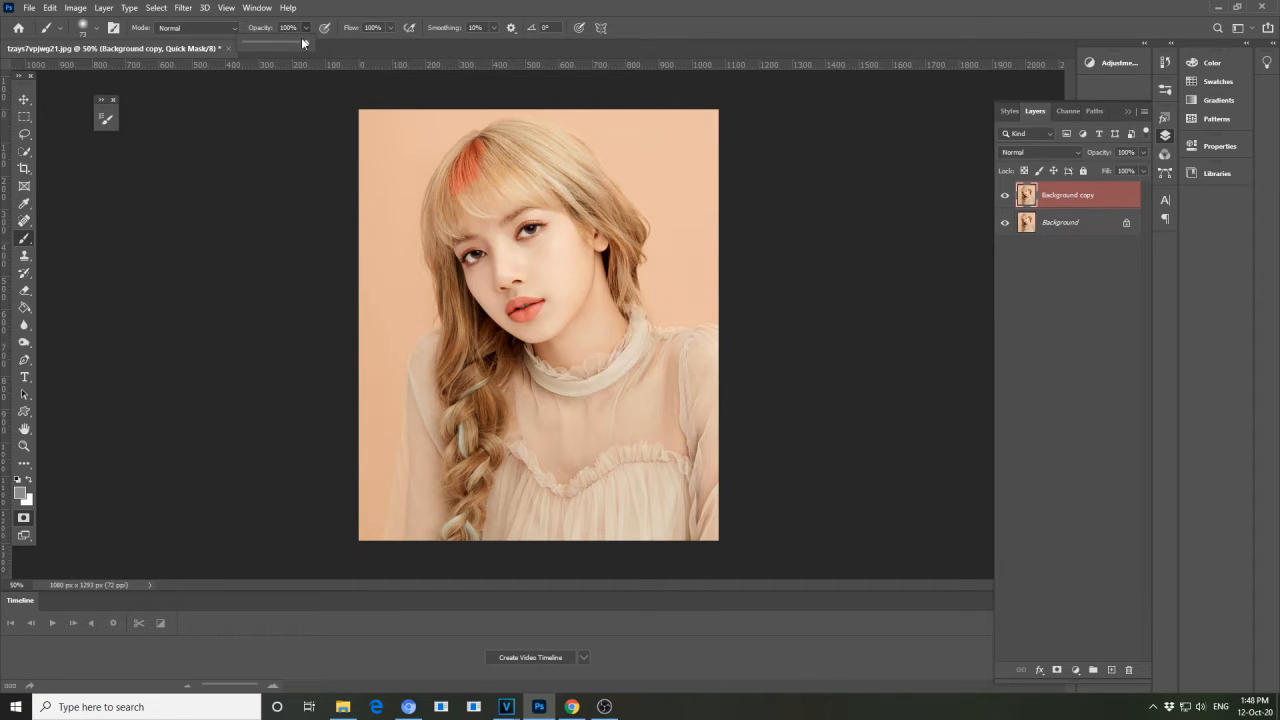
click(232, 33)
click(232, 33)
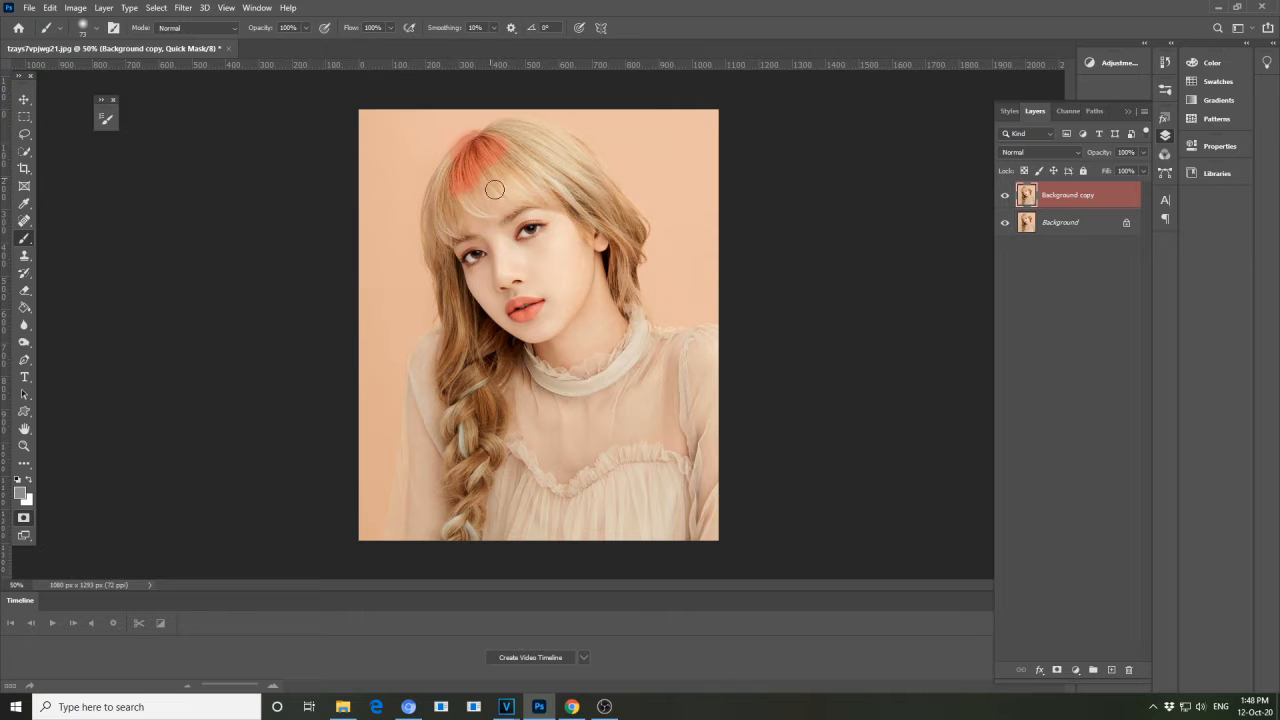
- Brush the quick mask over the crown hair and erase the stray stroke on the backdrop beside it with white
key(ctrl+plus)
key(ctrl+plus)
drag(556, 186, 578, 415)
drag(516, 302, 524, 345)
mouse_move(429, 277)
mouse_down()
mouse_move(374, 291)
mouse_move(360, 331)
mouse_up()
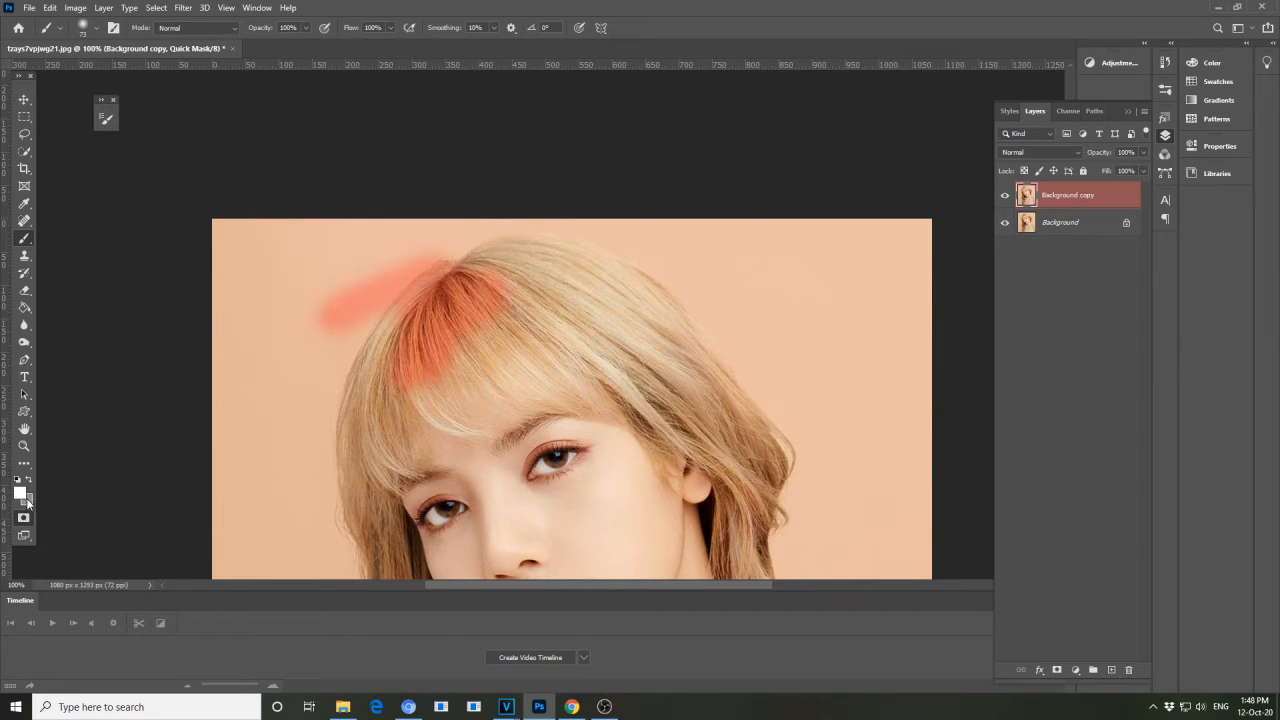
mouse_move(331, 329)
mouse_down()
mouse_move(341, 286)
mouse_move(329, 325)
mouse_move(379, 268)
mouse_move(343, 328)
mouse_move(362, 292)
mouse_move(416, 252)
mouse_move(354, 304)
mouse_move(375, 265)
mouse_move(439, 238)
mouse_move(363, 292)
mouse_up()
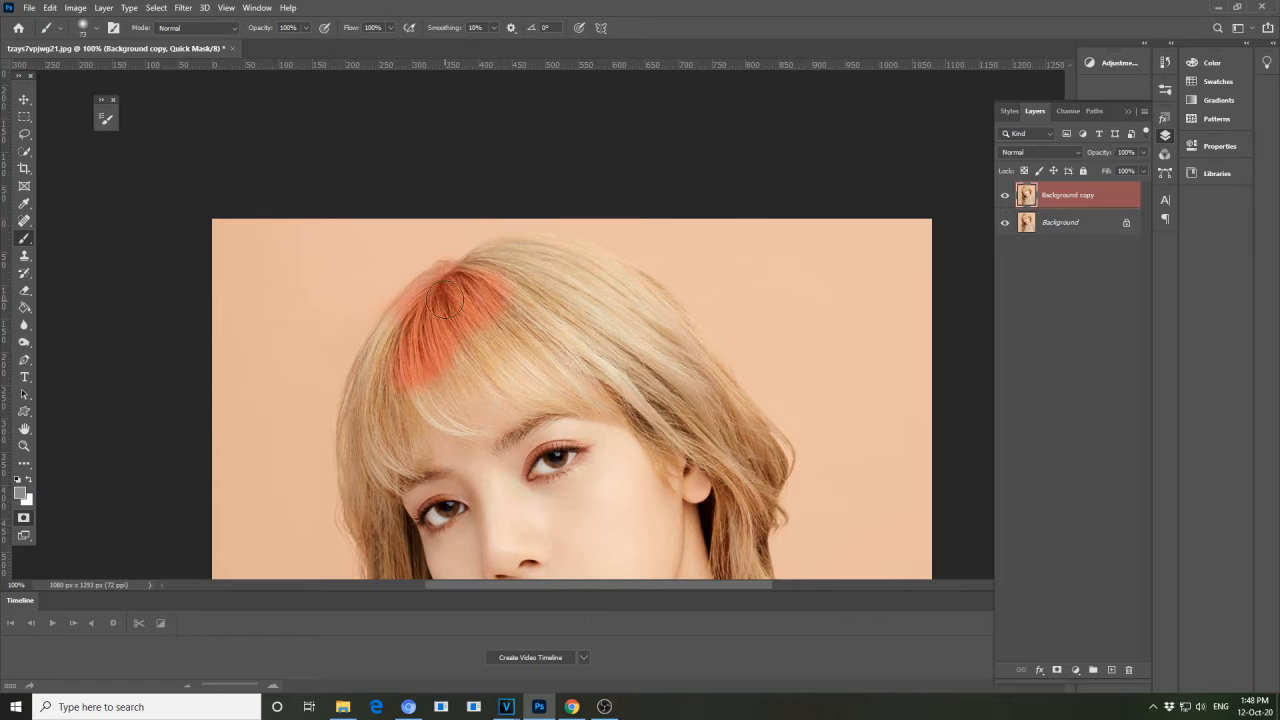
- Paint the quick mask over the fringe, the top of the head and the upper hair on both sides of the face
mouse_move(448, 288)
mouse_down()
mouse_move(399, 321)
mouse_move(369, 398)
mouse_move(449, 281)
mouse_move(381, 364)
mouse_move(368, 435)
mouse_up()
scroll(371, 372, down, 2)
mouse_move(368, 323)
mouse_down()
mouse_move(353, 389)
mouse_move(365, 443)
mouse_move(358, 411)
mouse_move(385, 348)
mouse_move(368, 412)
mouse_up()
scroll(376, 380, down, 2)
drag(414, 255, 461, 324)
mouse_move(452, 220)
mouse_down()
mouse_move(474, 267)
mouse_move(494, 269)
mouse_move(436, 290)
mouse_move(436, 261)
mouse_move(476, 297)
mouse_move(469, 257)
mouse_move(500, 284)
mouse_move(562, 302)
mouse_move(509, 207)
mouse_move(532, 254)
mouse_move(612, 295)
mouse_move(489, 226)
mouse_move(498, 240)
mouse_move(592, 286)
mouse_move(521, 184)
mouse_move(490, 178)
mouse_move(609, 297)
mouse_move(637, 311)
mouse_move(603, 256)
mouse_move(668, 321)
mouse_move(596, 229)
mouse_move(513, 173)
mouse_move(678, 289)
mouse_move(496, 162)
mouse_move(588, 193)
mouse_move(475, 163)
mouse_move(544, 149)
mouse_move(599, 164)
mouse_move(663, 212)
mouse_move(527, 157)
mouse_move(646, 214)
mouse_move(680, 243)
mouse_move(546, 176)
mouse_move(632, 223)
mouse_move(694, 286)
mouse_move(651, 201)
mouse_move(677, 220)
mouse_move(752, 360)
mouse_up()
mouse_move(645, 290)
mouse_down()
mouse_move(736, 353)
mouse_move(680, 312)
mouse_up()
scroll(420, 260, down, 5)
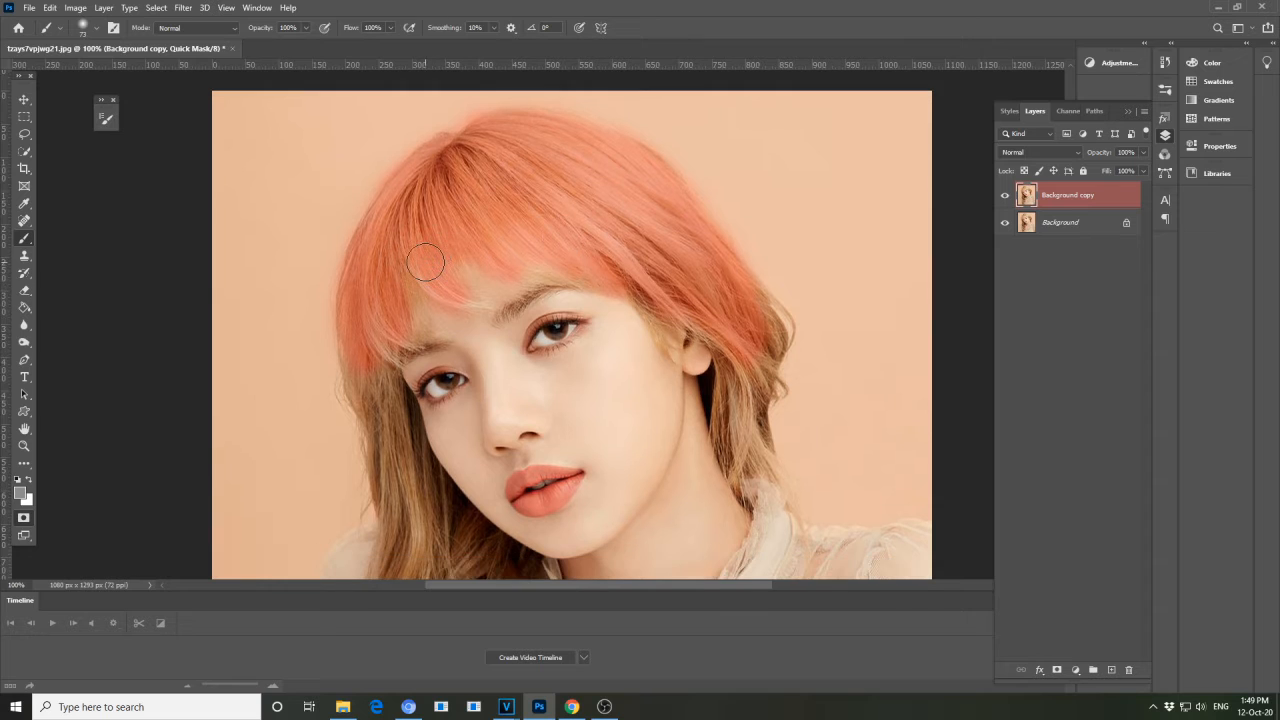
- Paint the quick mask down the long hair beside the cheek and over the upper part of the braid
scroll(414, 267, down, 1)
mouse_move(362, 240)
mouse_down()
mouse_move(383, 279)
mouse_move(377, 239)
mouse_up()
mouse_move(398, 350)
mouse_down()
mouse_move(393, 303)
mouse_move(411, 378)
mouse_move(423, 366)
mouse_move(508, 472)
mouse_move(509, 461)
mouse_move(506, 479)
mouse_up()
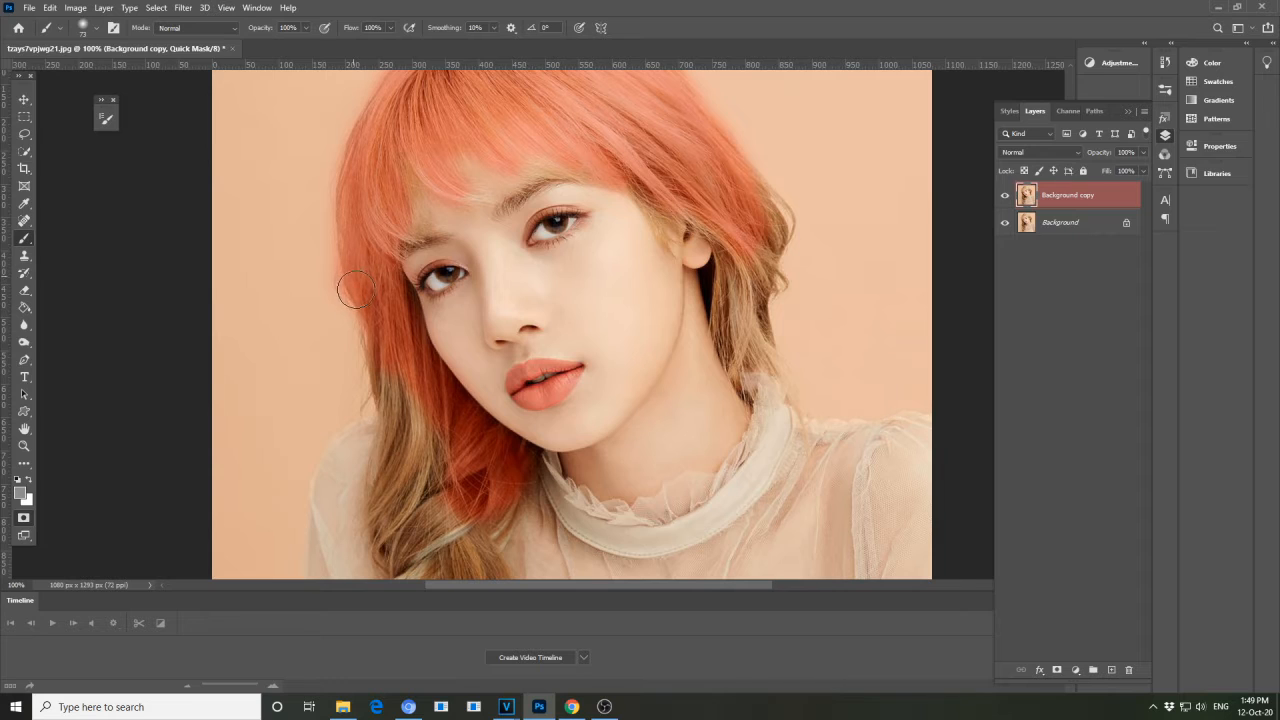
mouse_move(374, 334)
mouse_down()
mouse_move(393, 418)
mouse_move(386, 467)
mouse_move(398, 460)
mouse_move(404, 346)
mouse_move(393, 328)
mouse_move(408, 460)
mouse_move(410, 387)
mouse_up()
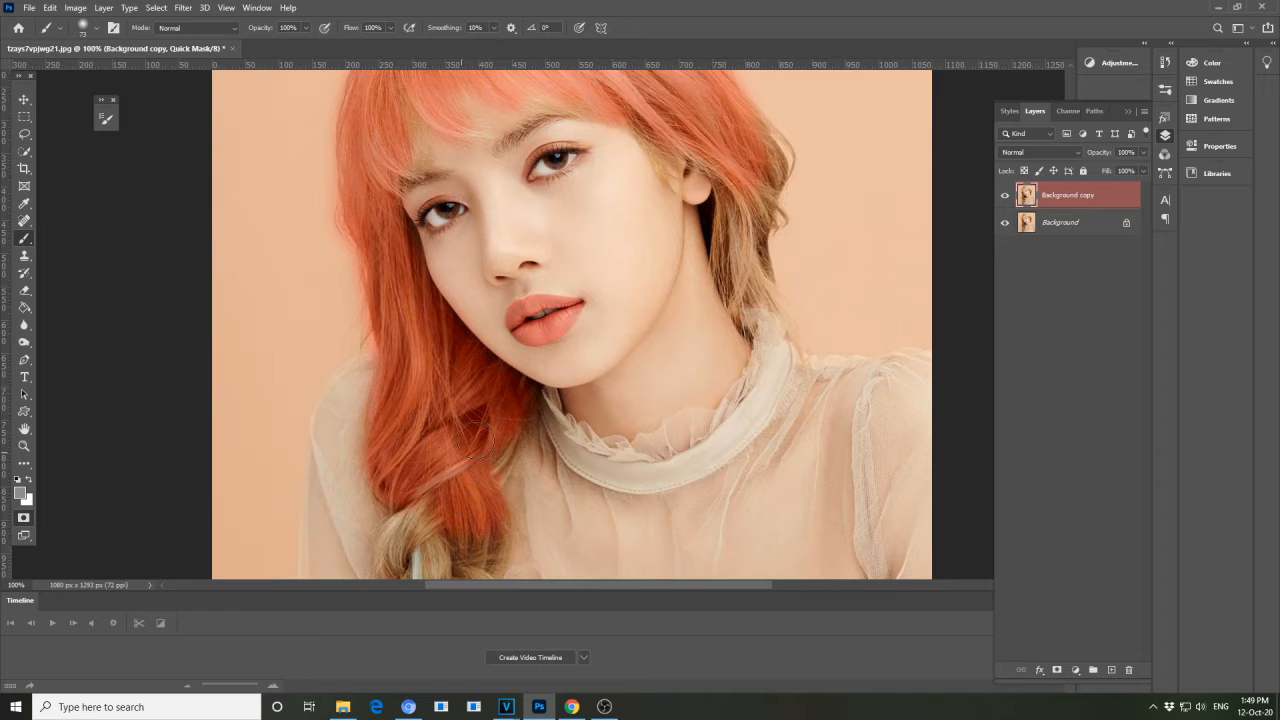
drag(450, 455, 452, 297)
mouse_move(405, 410)
mouse_down()
mouse_move(391, 453)
mouse_move(399, 412)
mouse_move(432, 370)
mouse_move(423, 476)
mouse_move(420, 420)
mouse_move(441, 480)
mouse_move(452, 394)
mouse_move(438, 478)
mouse_move(474, 415)
mouse_move(473, 446)
mouse_move(483, 401)
mouse_move(493, 434)
mouse_move(483, 373)
mouse_move(493, 434)
mouse_move(458, 464)
mouse_move(470, 487)
mouse_move(467, 464)
mouse_move(477, 472)
mouse_move(479, 509)
mouse_move(464, 480)
mouse_move(442, 527)
mouse_move(421, 424)
mouse_move(416, 491)
mouse_move(387, 441)
mouse_up()
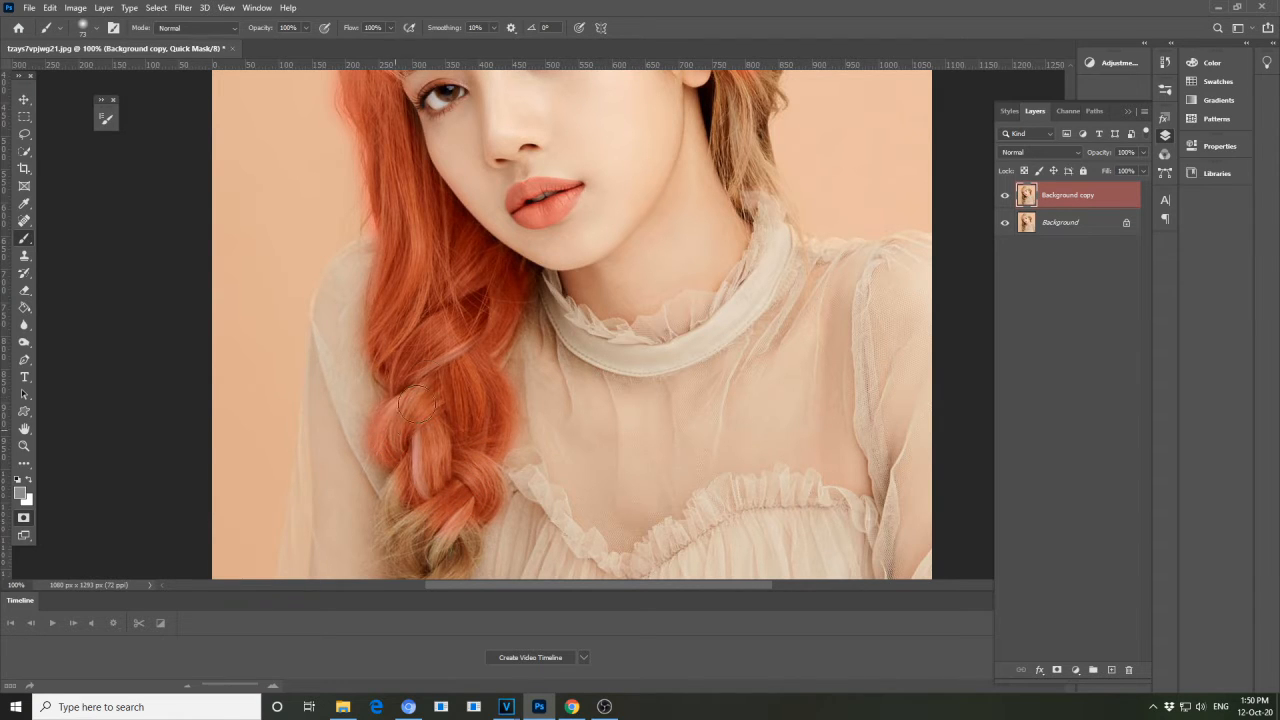
- Cover the lower braid with the quick mask down to the bottom edge of the photo and fill its gaps
scroll(443, 450, down, 2)
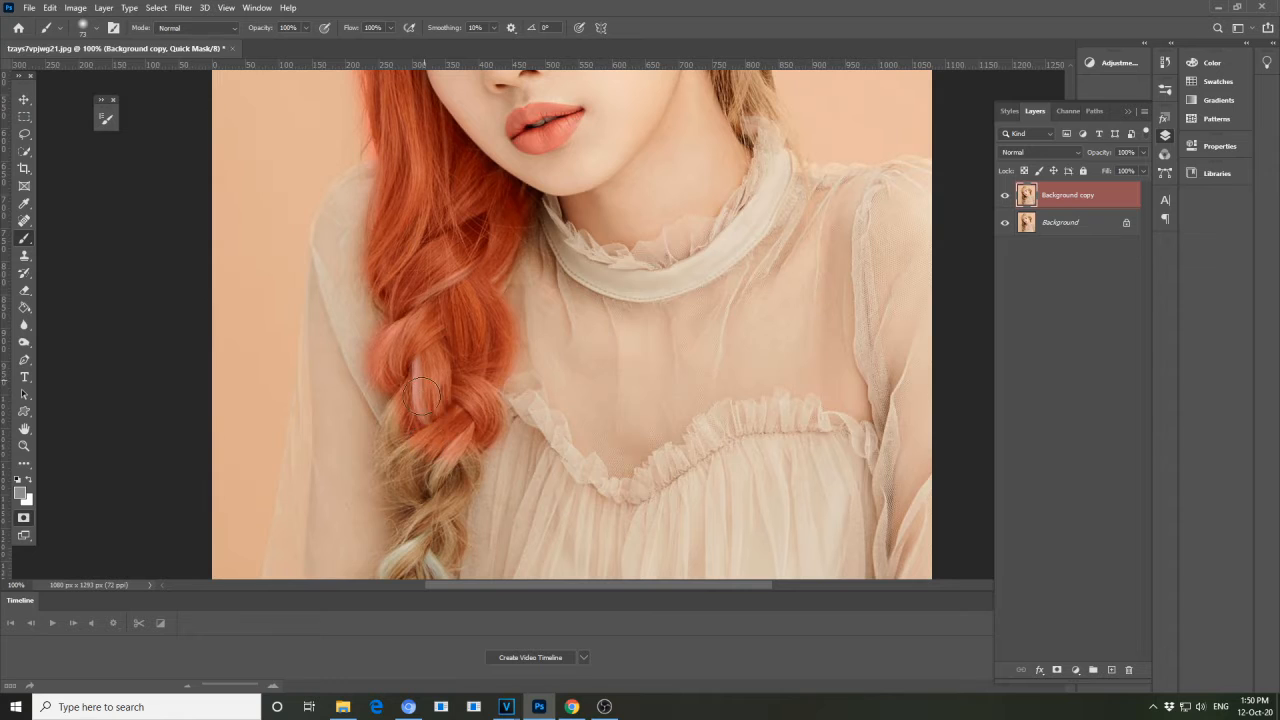
drag(399, 418, 395, 466)
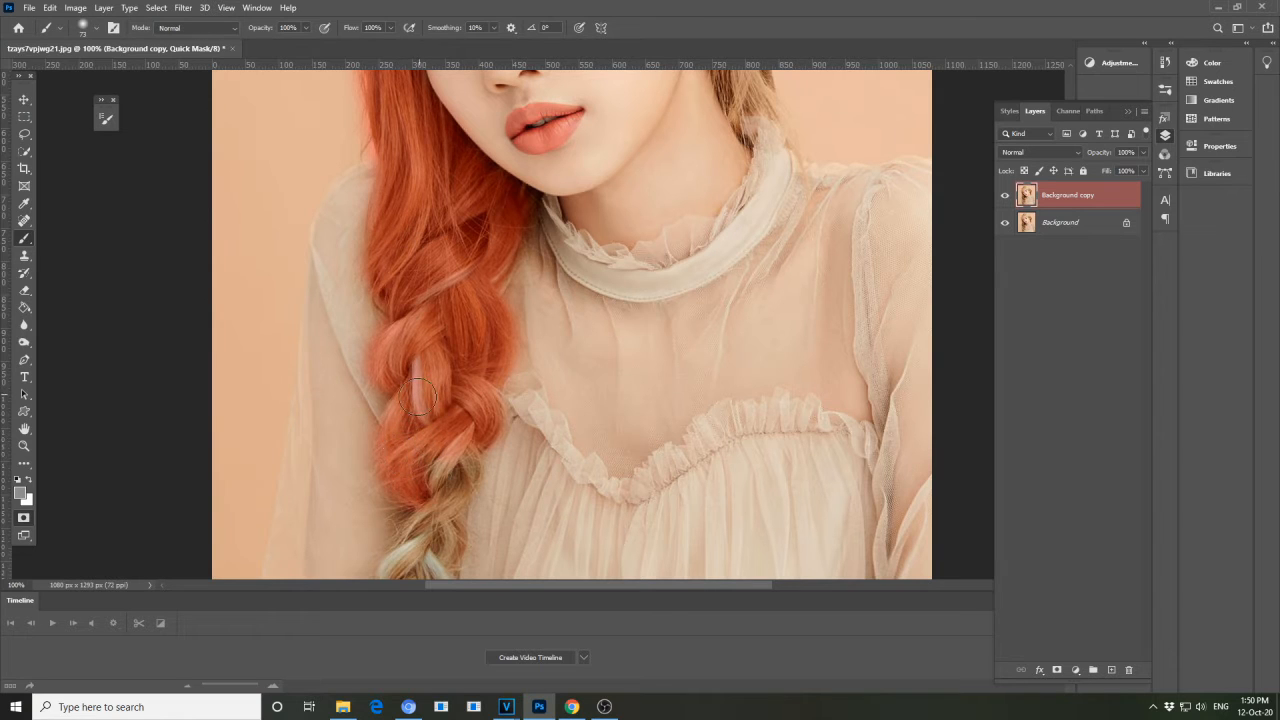
mouse_move(444, 409)
mouse_down()
mouse_move(428, 465)
mouse_move(451, 421)
mouse_move(443, 468)
mouse_move(452, 448)
mouse_move(458, 465)
mouse_move(434, 495)
mouse_move(463, 460)
mouse_move(457, 503)
mouse_up()
scroll(455, 499, down, 2)
mouse_move(440, 436)
mouse_down()
mouse_move(441, 473)
mouse_move(433, 464)
mouse_move(420, 501)
mouse_move(424, 484)
mouse_move(431, 509)
mouse_move(432, 471)
mouse_move(403, 507)
mouse_move(396, 484)
mouse_move(387, 499)
mouse_move(416, 452)
mouse_up()
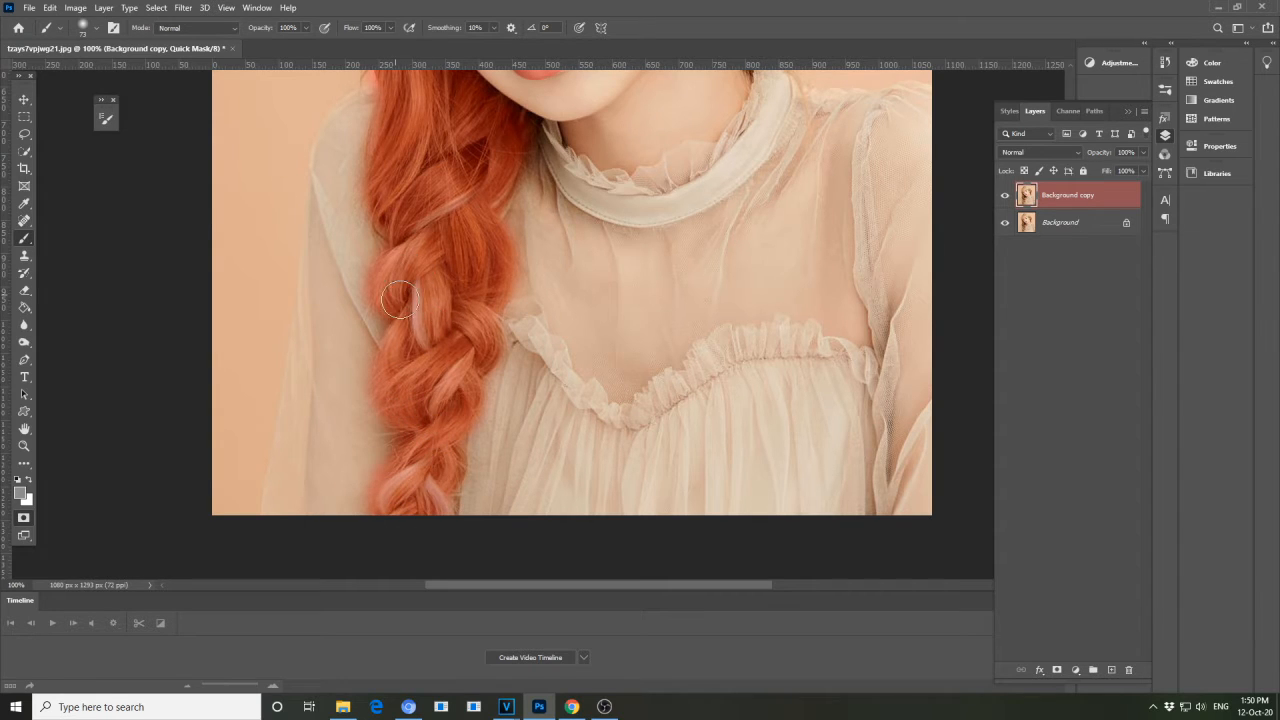
mouse_move(389, 207)
mouse_down()
mouse_move(419, 227)
mouse_move(454, 201)
mouse_move(466, 214)
mouse_move(487, 178)
mouse_move(488, 210)
mouse_move(495, 179)
mouse_move(480, 217)
mouse_move(493, 269)
mouse_move(477, 303)
mouse_move(490, 336)
mouse_move(429, 344)
mouse_move(441, 410)
mouse_move(429, 469)
mouse_up()
- Paint the quick mask over the hair behind the ear and fill the uncovered tips of the fringe
scroll(430, 500, up, 5)
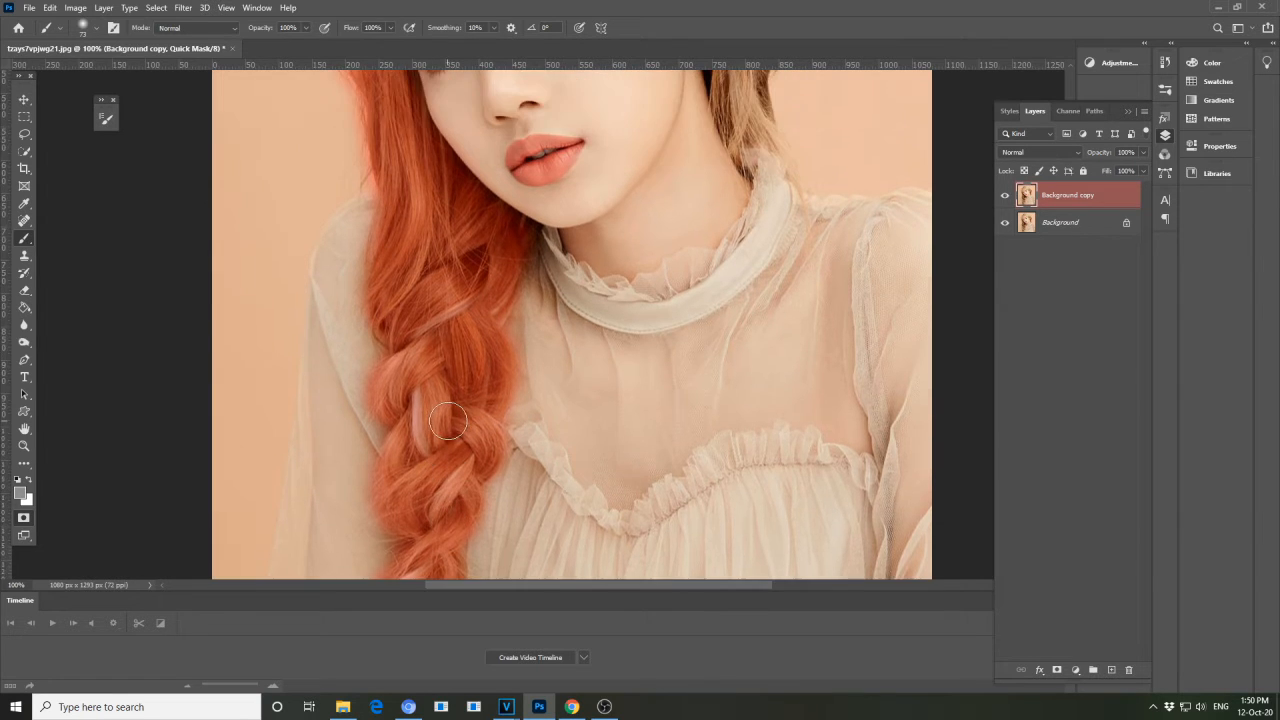
scroll(460, 424, up, 4)
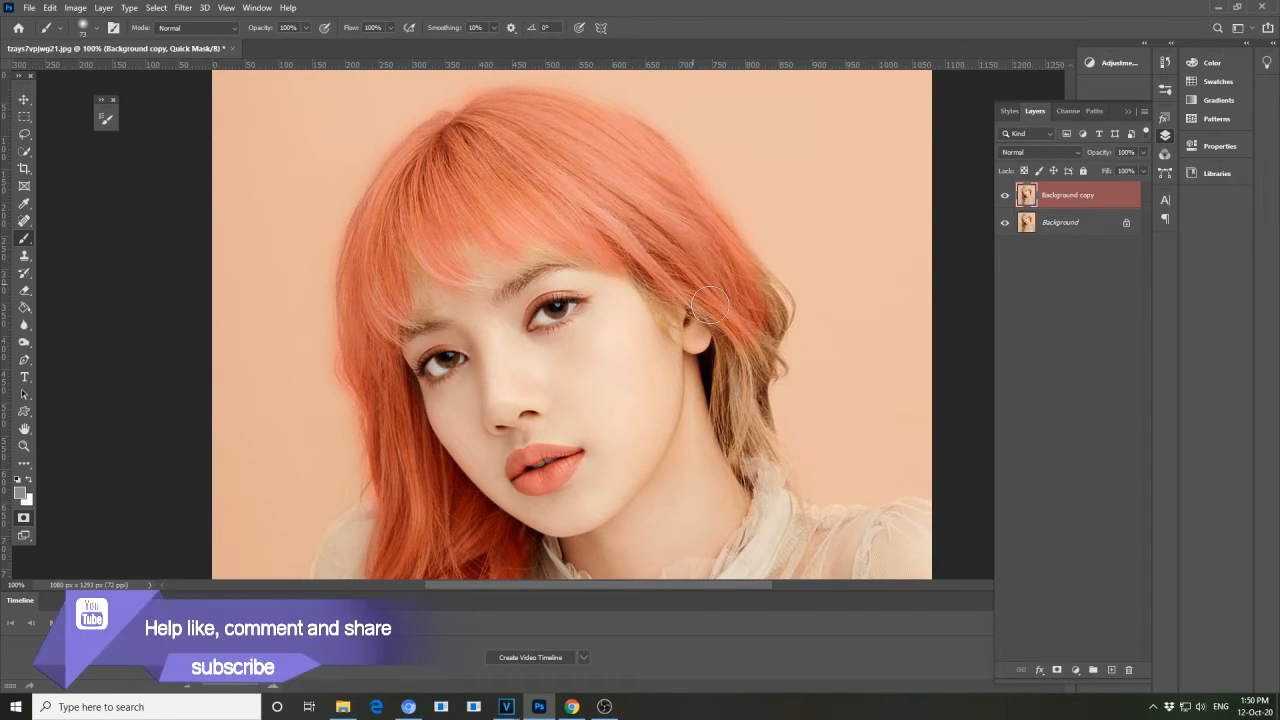
drag(731, 354, 734, 419)
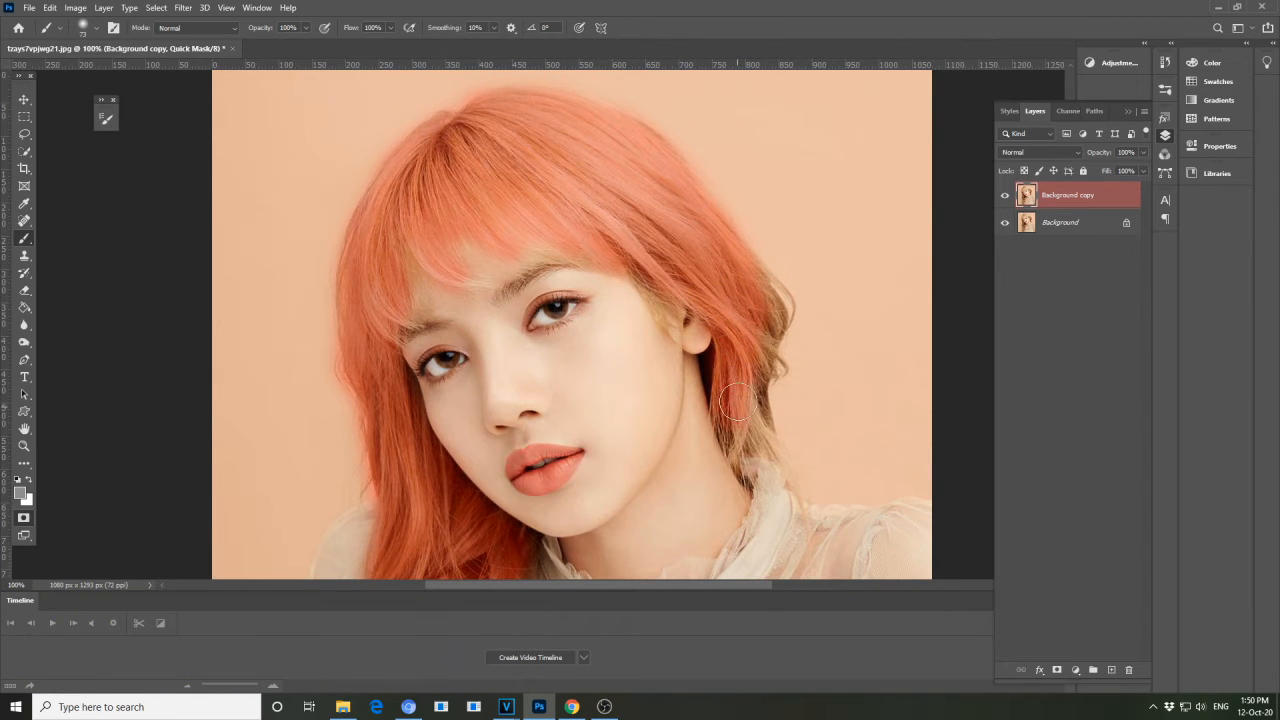
mouse_move(758, 330)
mouse_down()
mouse_move(776, 298)
mouse_move(784, 327)
mouse_move(767, 381)
mouse_move(765, 368)
mouse_move(764, 450)
mouse_move(741, 410)
mouse_move(735, 423)
mouse_move(757, 474)
mouse_move(746, 372)
mouse_up()
mouse_move(565, 247)
mouse_down()
mouse_move(499, 193)
mouse_move(573, 241)
mouse_move(482, 208)
mouse_move(541, 244)
mouse_move(450, 216)
mouse_move(455, 231)
mouse_move(542, 253)
mouse_move(431, 226)
mouse_move(438, 257)
mouse_move(476, 278)
mouse_move(496, 261)
mouse_move(490, 247)
mouse_move(500, 267)
mouse_move(409, 248)
mouse_move(419, 306)
mouse_move(418, 273)
mouse_move(440, 301)
mouse_move(454, 292)
mouse_move(382, 270)
mouse_up()
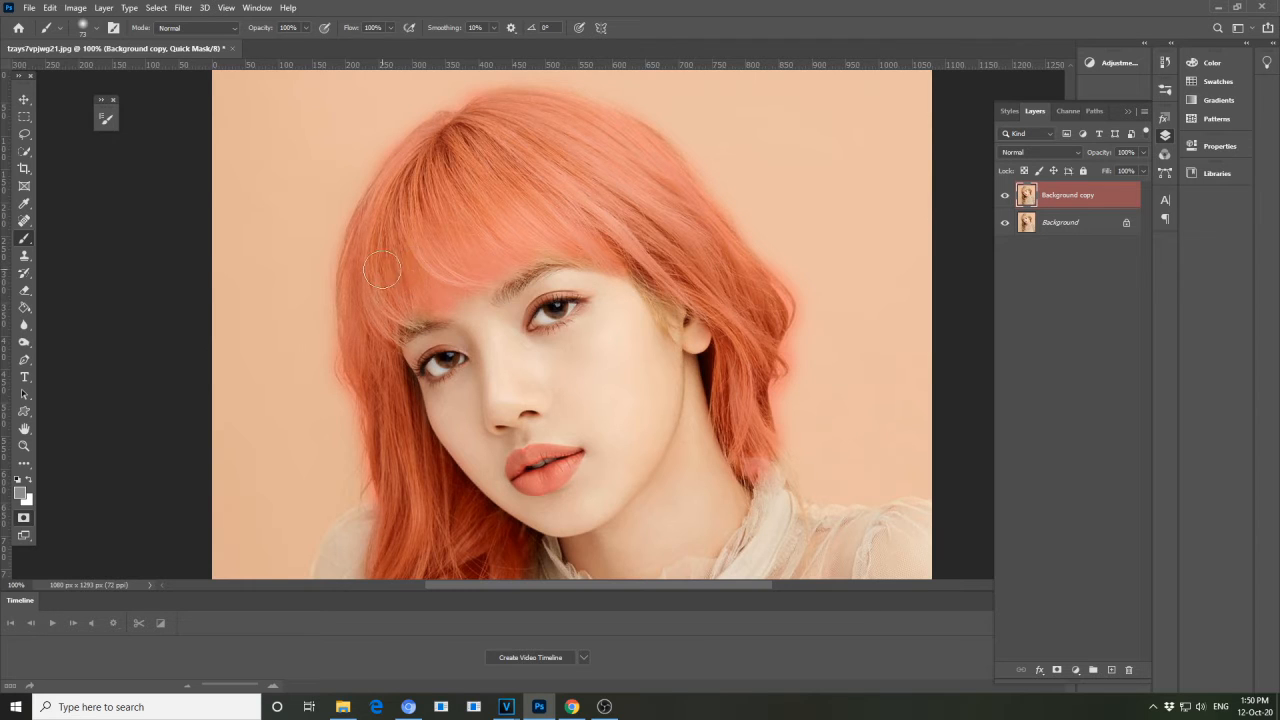
drag(418, 320, 366, 297)
- Reduce the soft round brush to 29 px and mask the fine strands before the ear and the hair ends at the collar
click(96, 28)
click(86, 68)
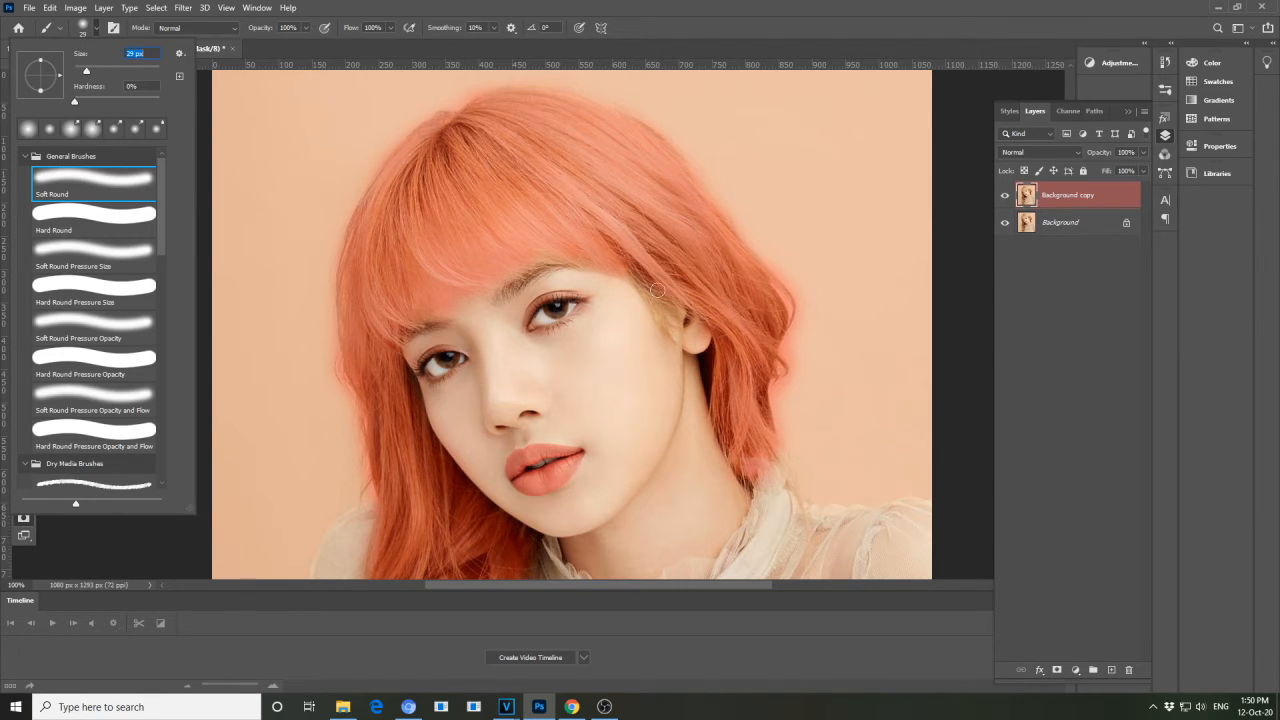
click(649, 289)
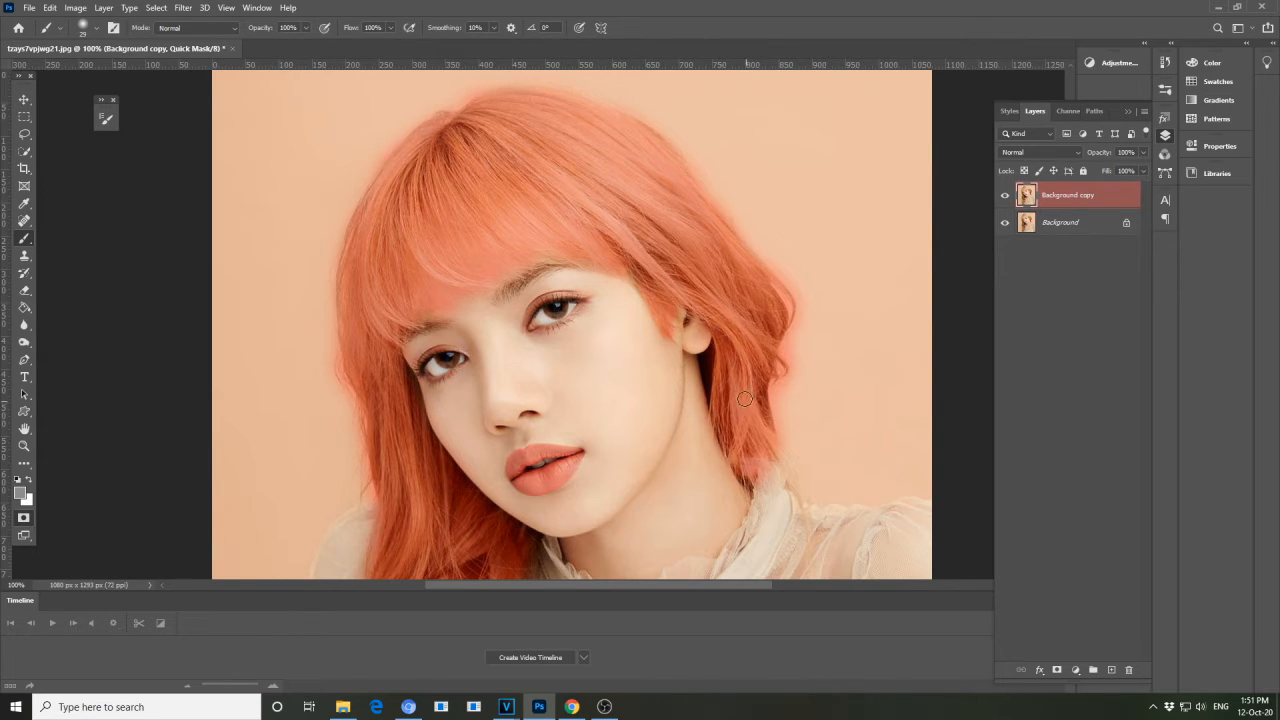
drag(772, 440, 796, 485)
- Paint with white along the outer hair outline to remove the mask that spills onto the backdrop
scroll(750, 440, down, 4)
scroll(737, 428, up, 4)
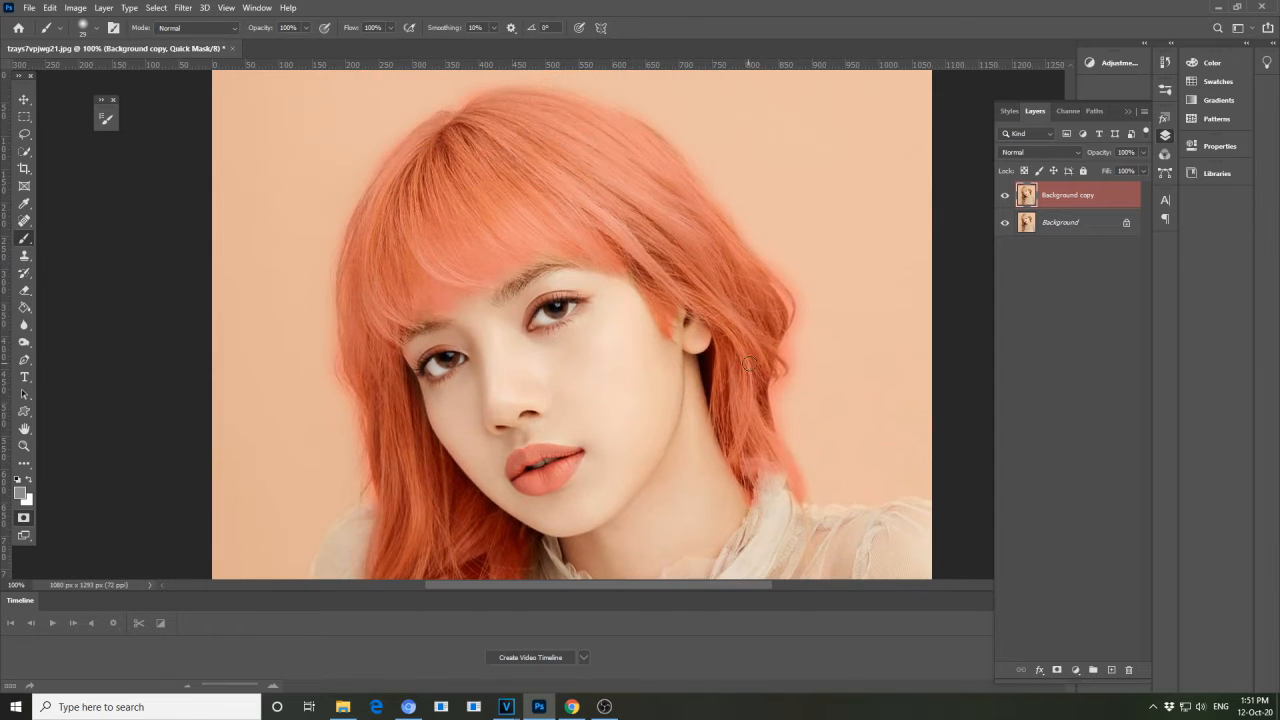
scroll(748, 365, up, 2)
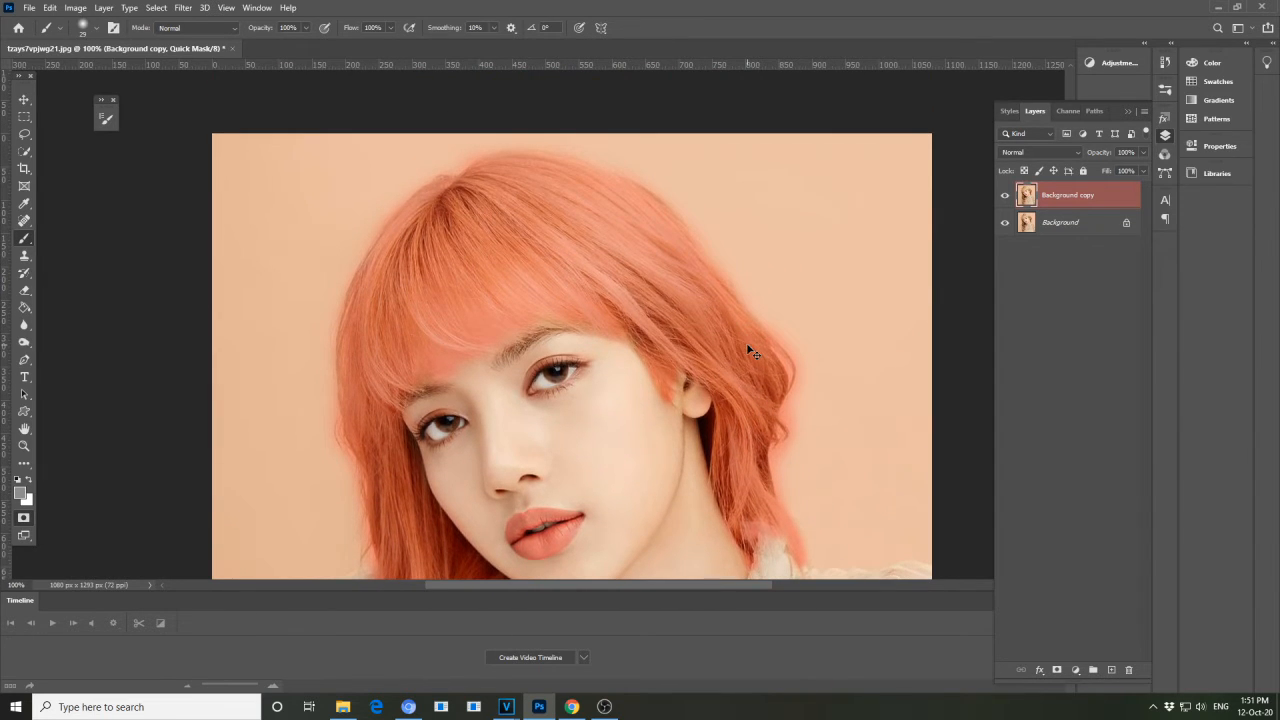
scroll(748, 350, up, 1)
scroll(563, 308, up, 5)
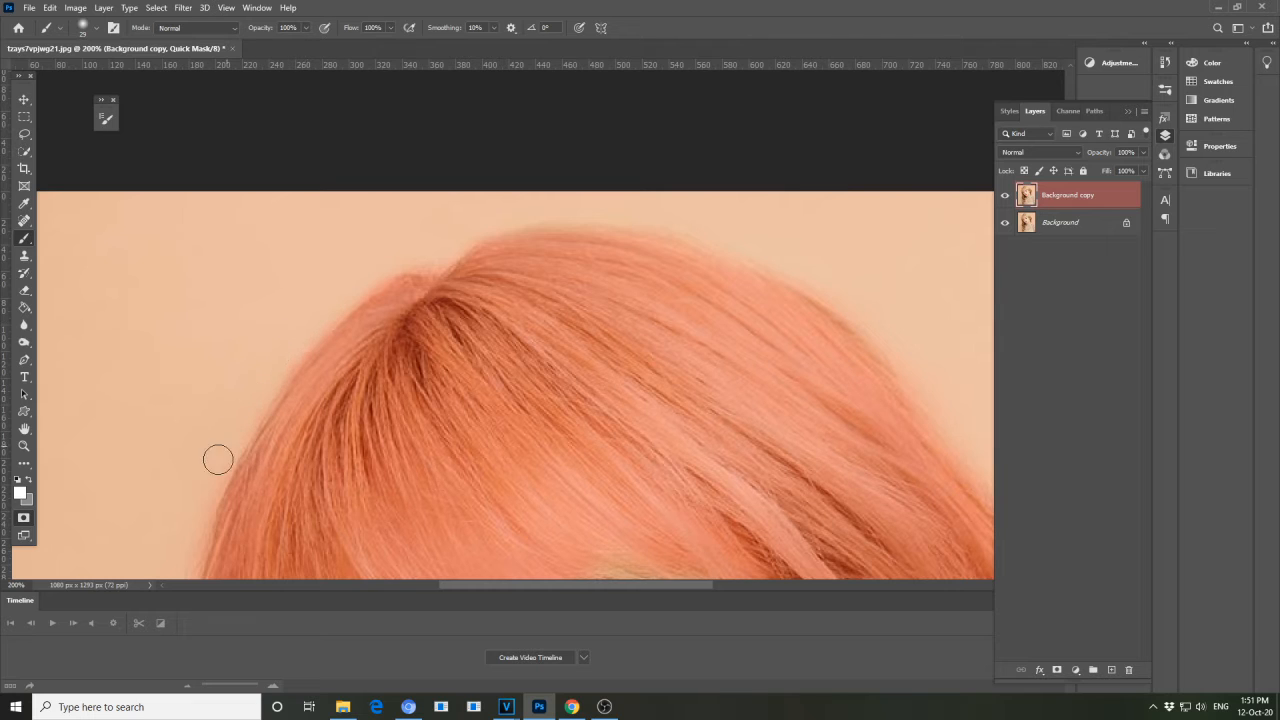
scroll(193, 516, down, 2)
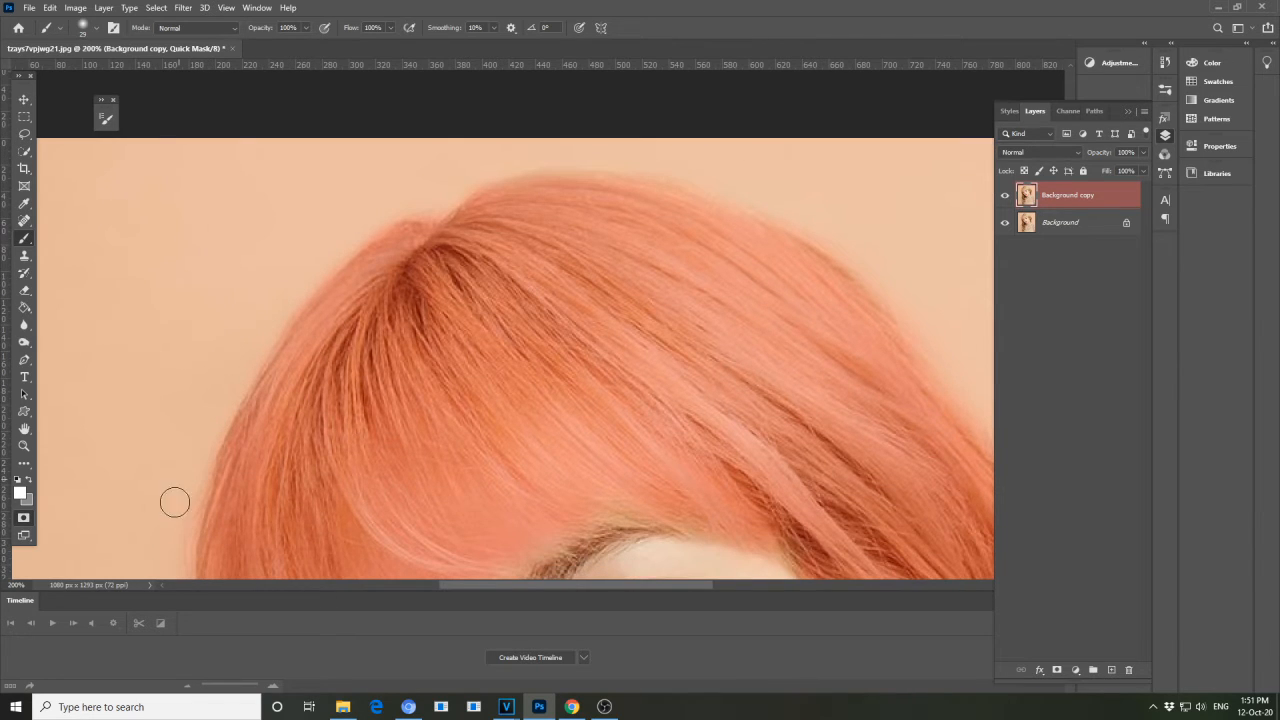
scroll(174, 526, down, 1)
drag(722, 452, 397, 412)
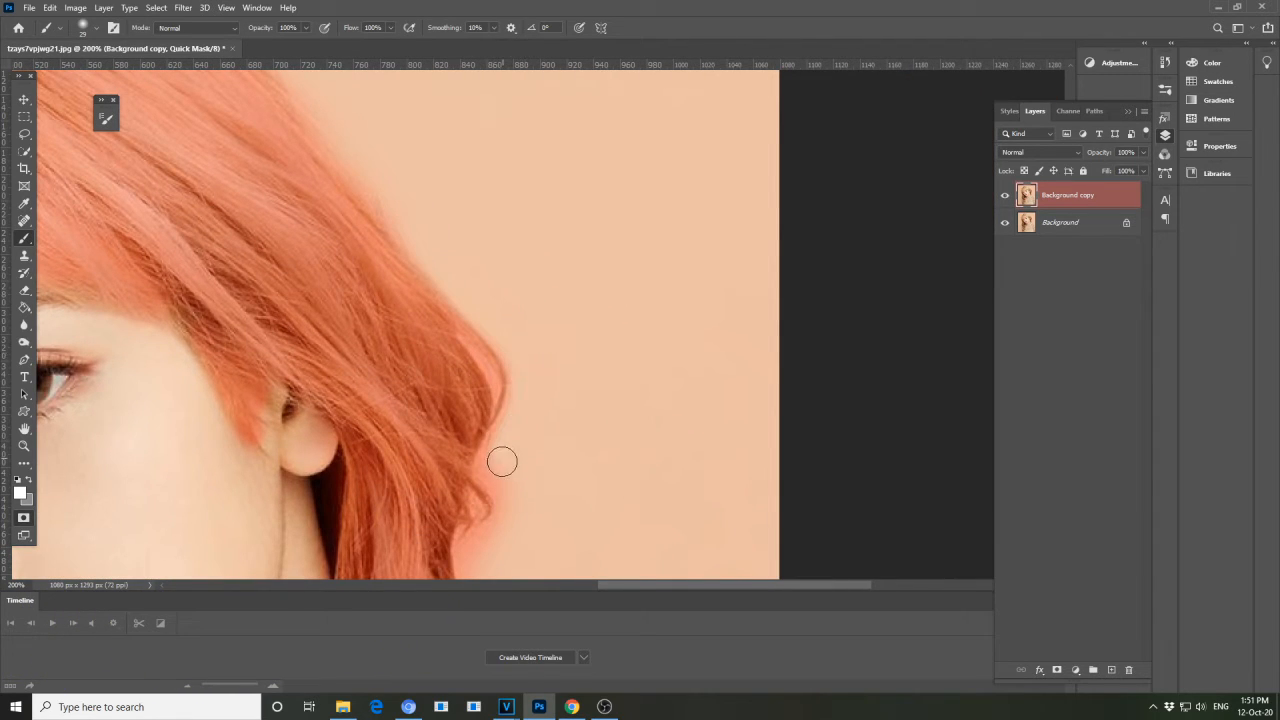
scroll(551, 394, down, 2)
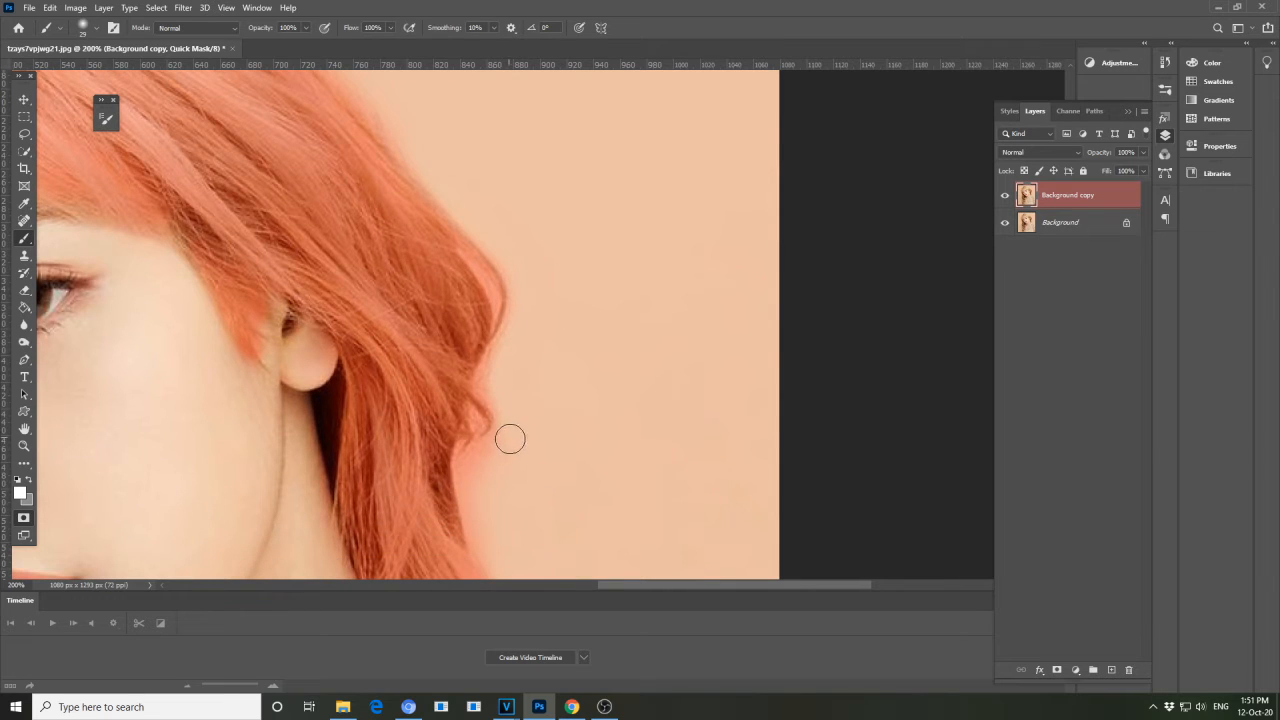
scroll(549, 403, down, 3)
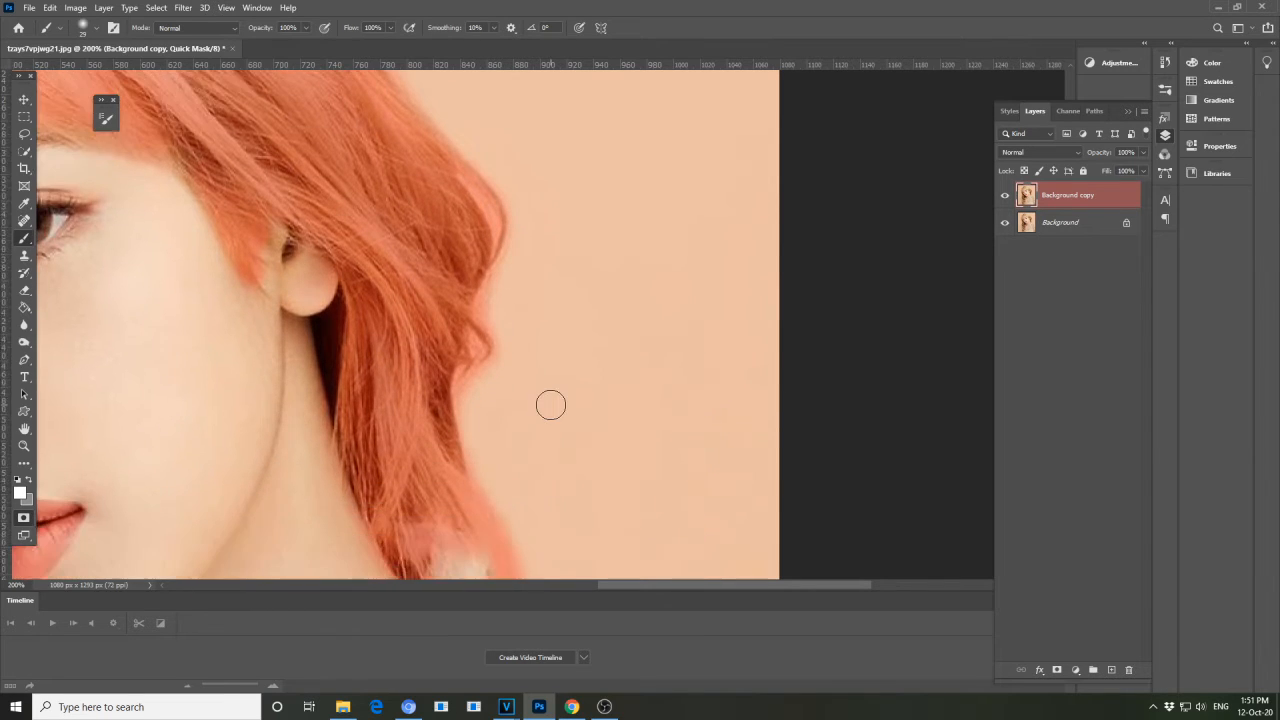
scroll(537, 420, up, 3)
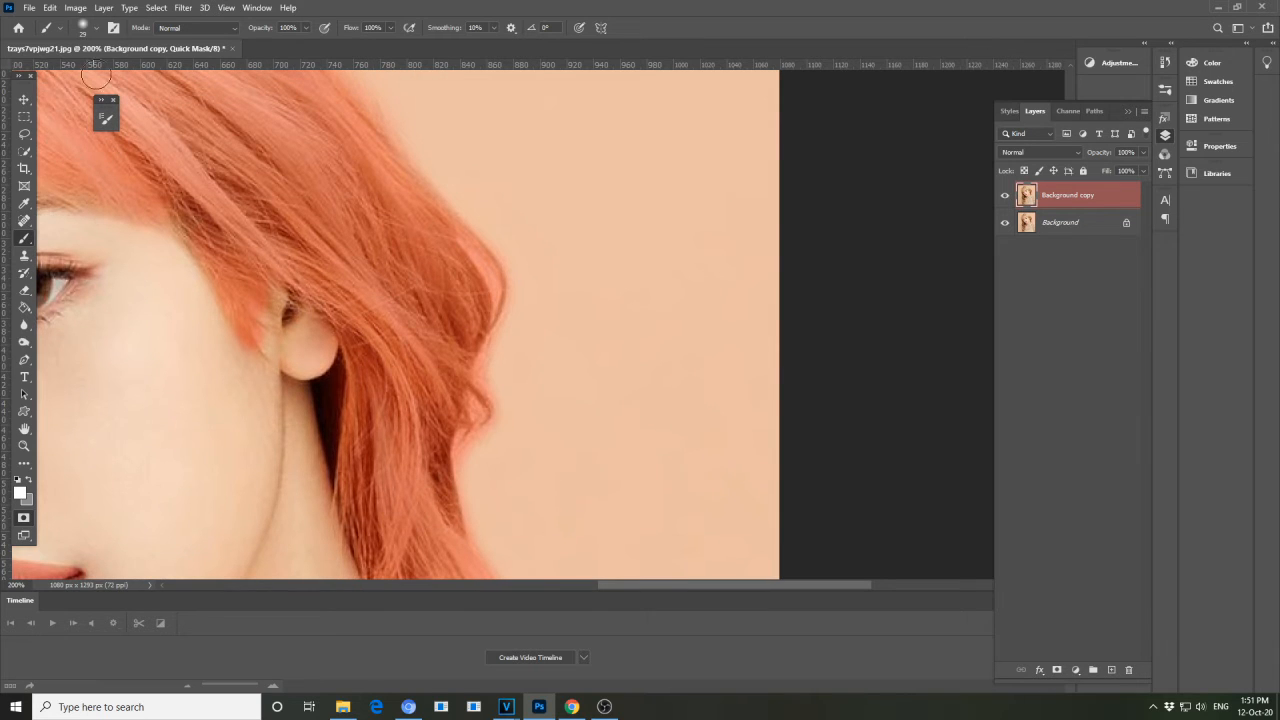
- Reduce the brush to 6 px and erase the mask from the small backdrop gaps between the curls behind the ear
click(97, 32)
click(81, 66)
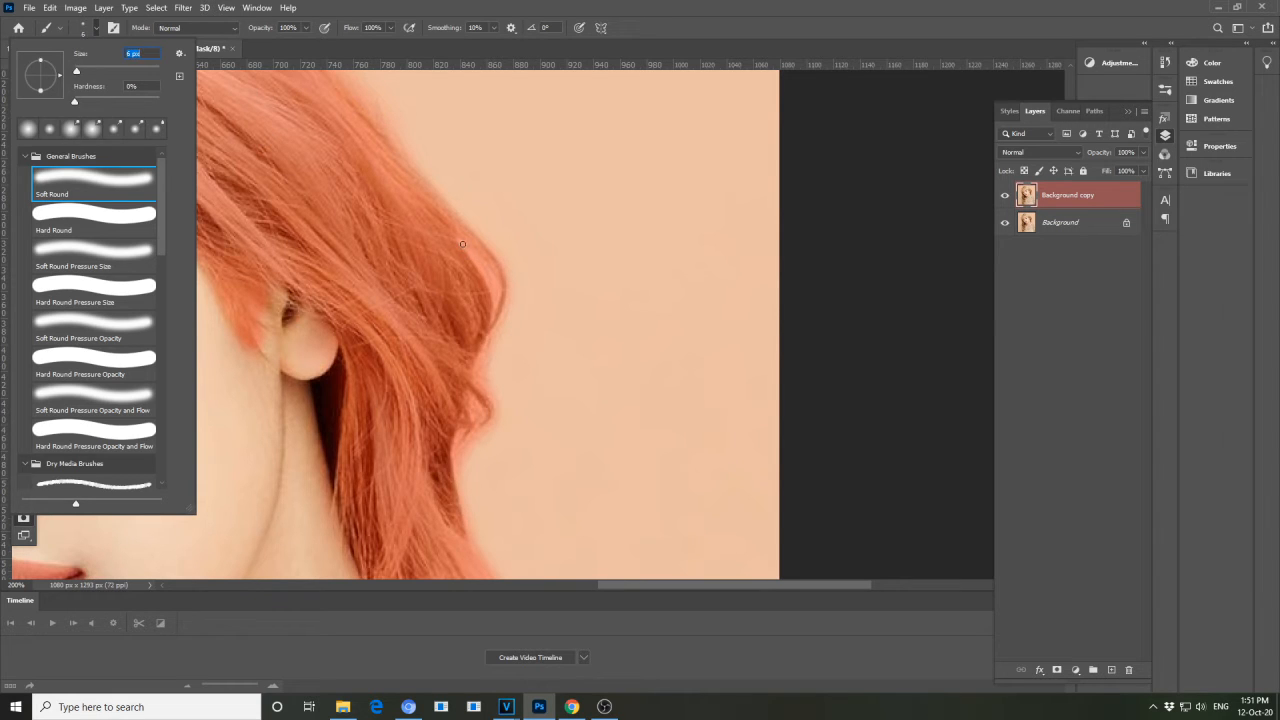
drag(463, 244, 474, 257)
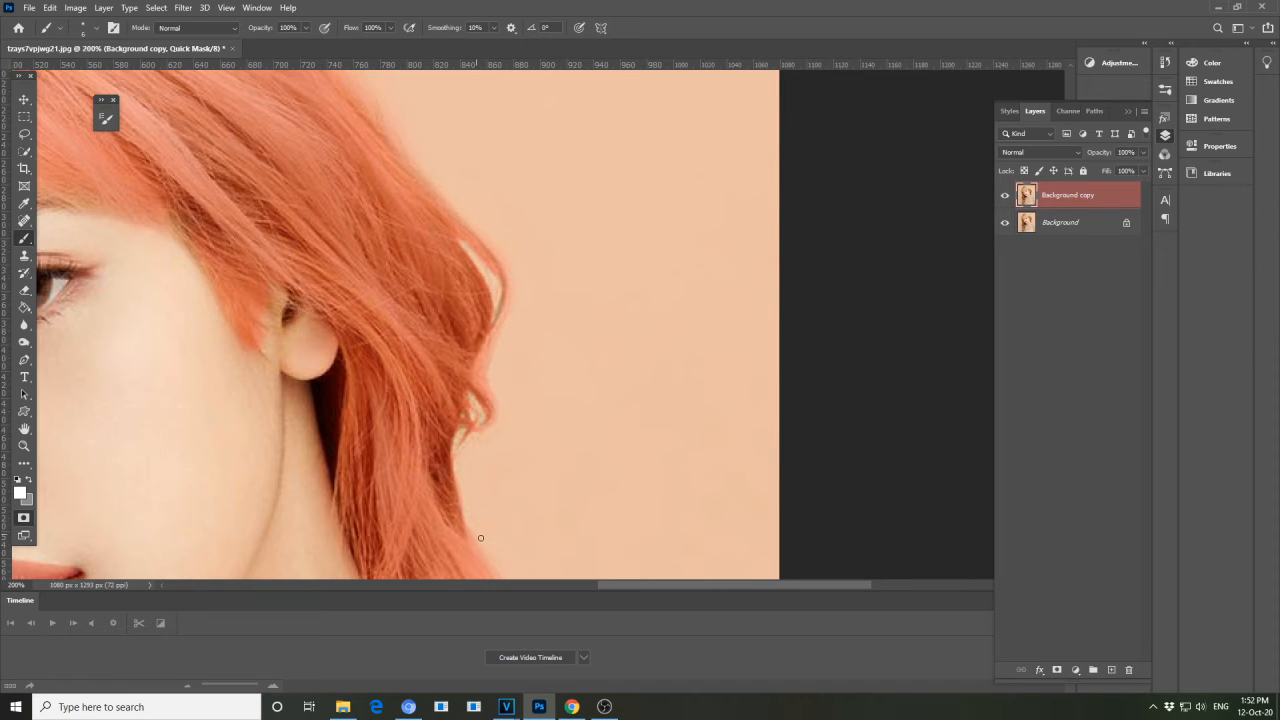
scroll(476, 466, down, 1)
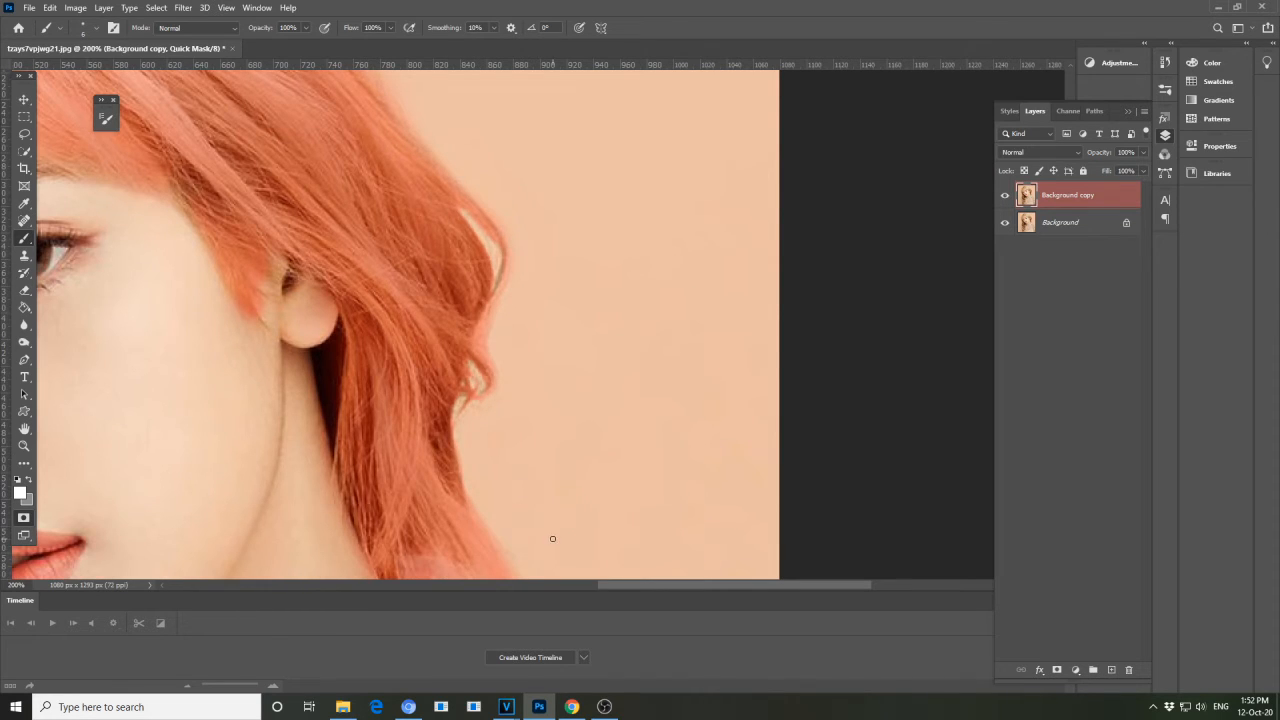
scroll(531, 487, up, 1)
- Exit Quick Mask mode to turn the mask into a selection, and invert it so only the hair is selected
scroll(531, 487, down, 3)
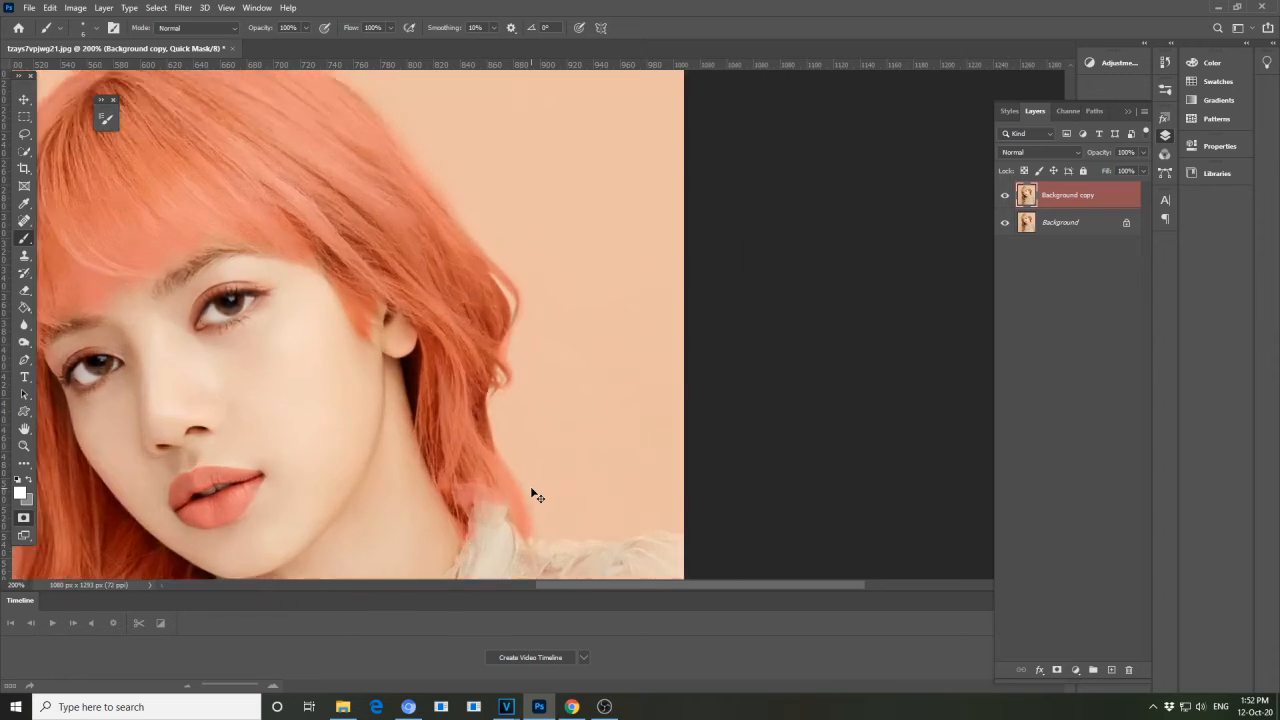
drag(558, 472, 704, 246)
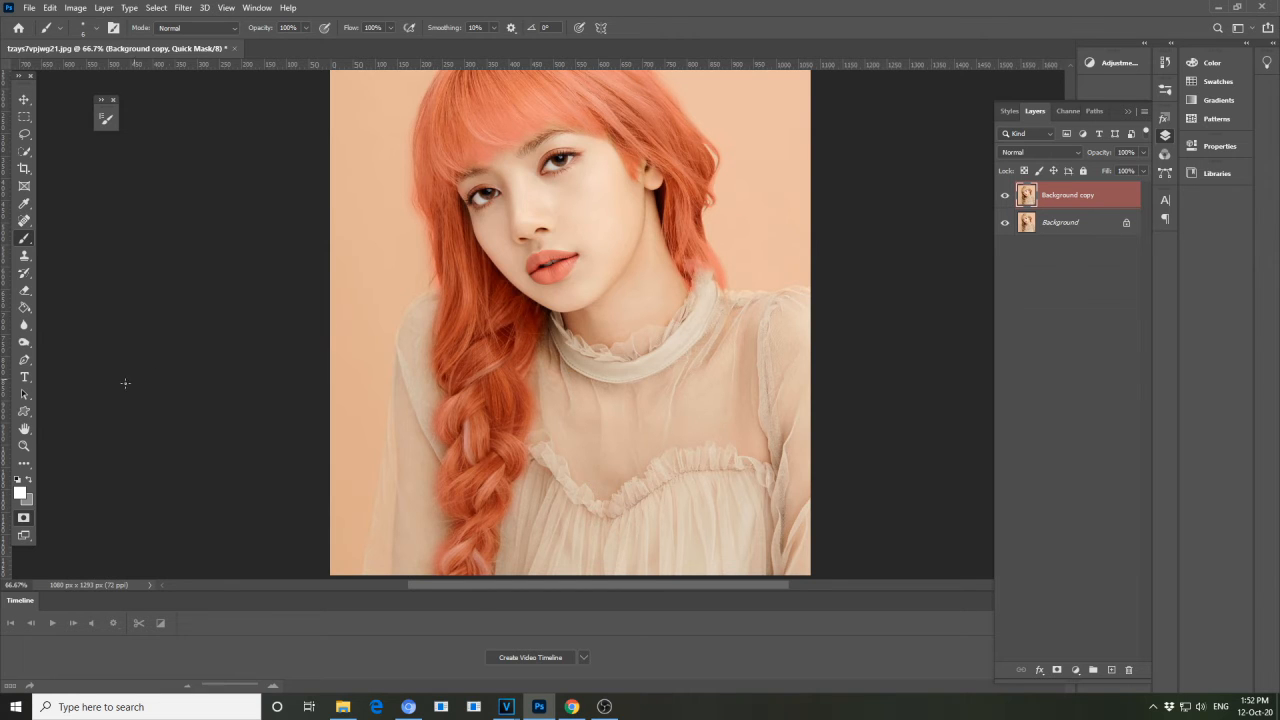
click(24, 519)
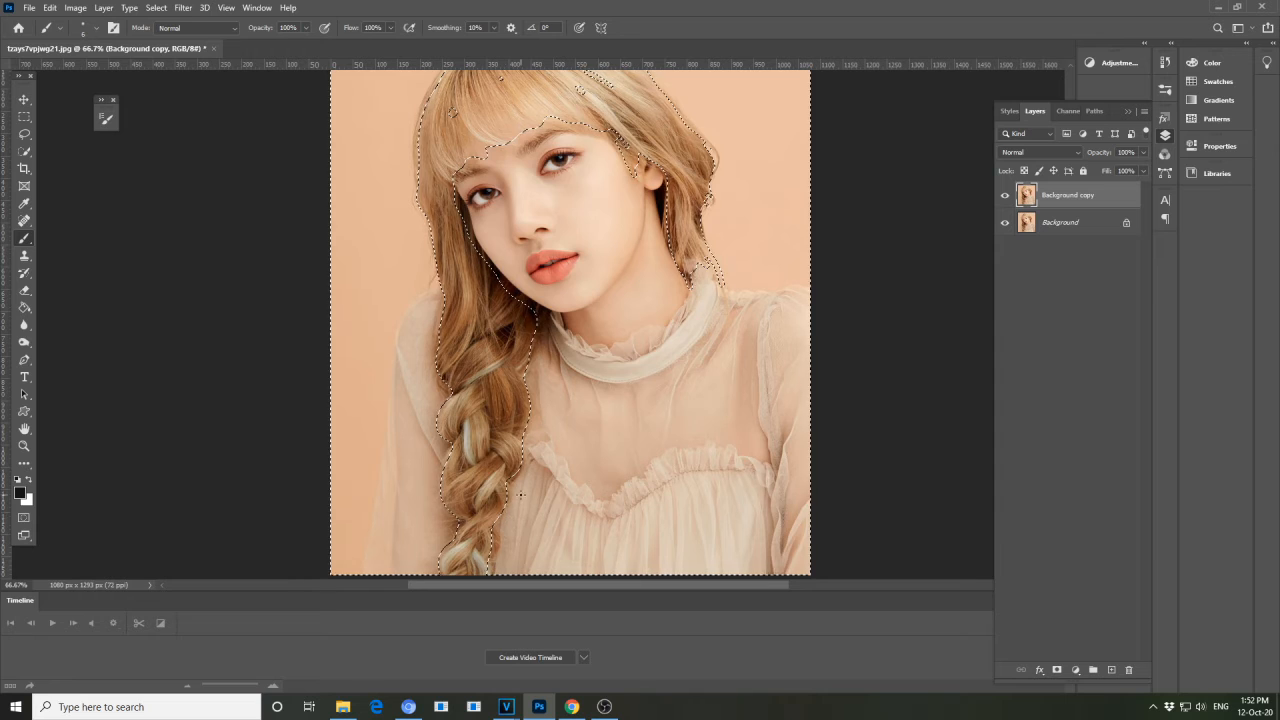
scroll(479, 400, up, 3)
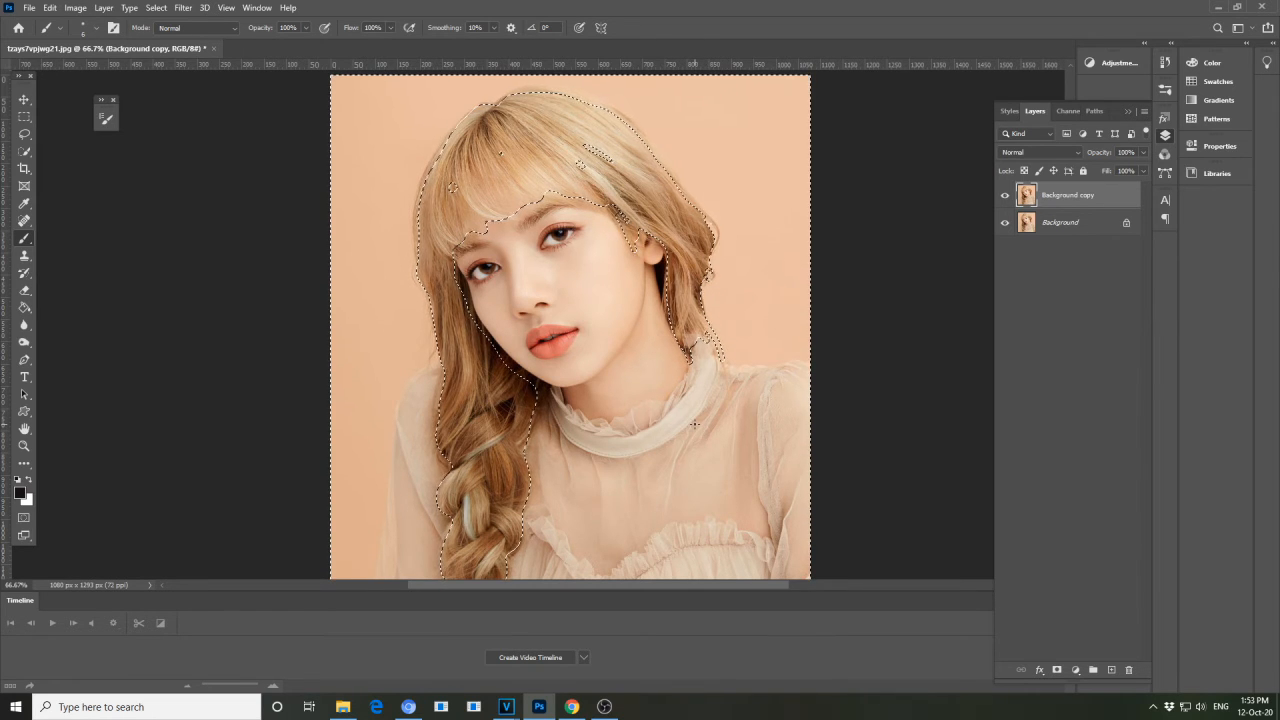
click(156, 8)
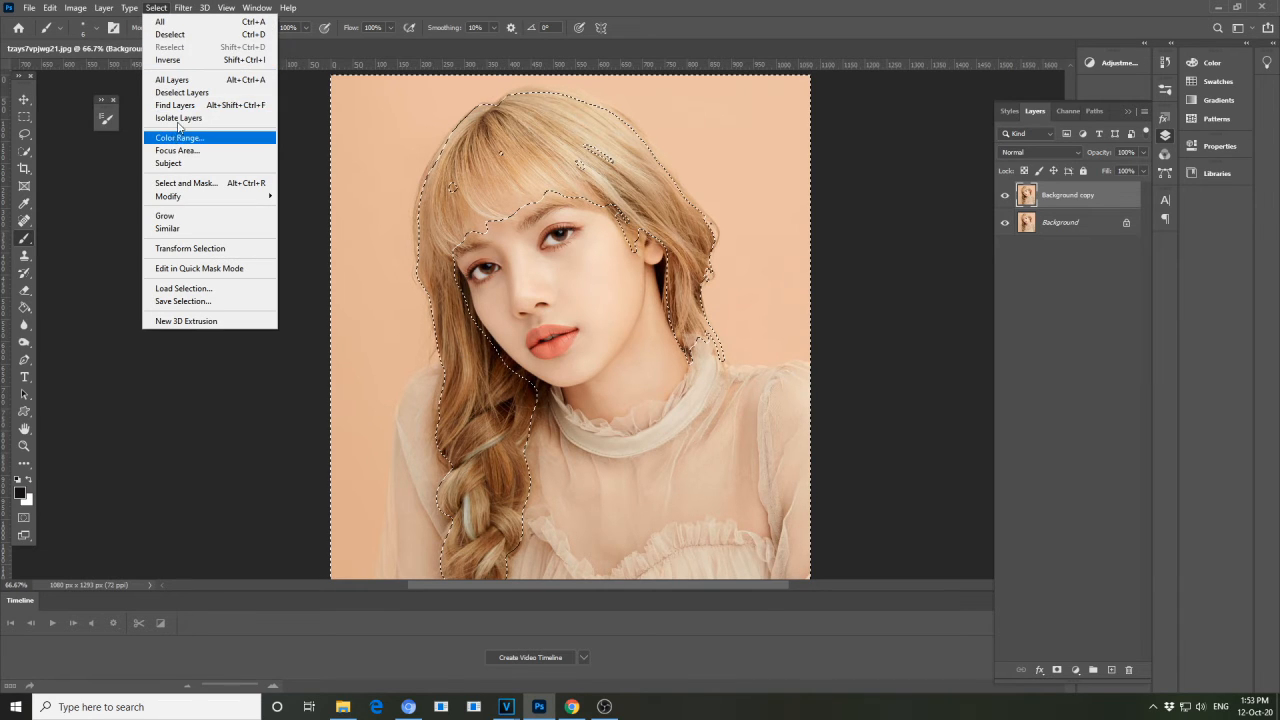
click(175, 60)
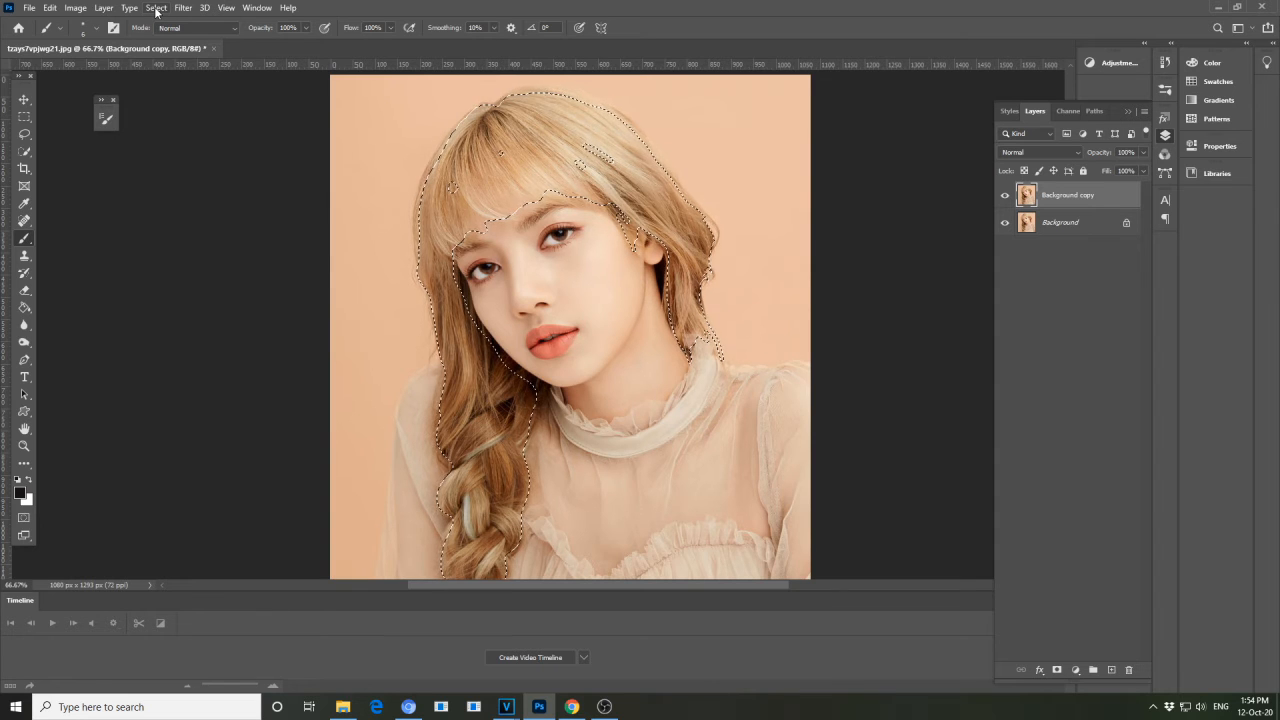
- Add a Solid Color fill layer from the hair selection, using the Soft Light blend mode at 100% opacity
click(104, 8)
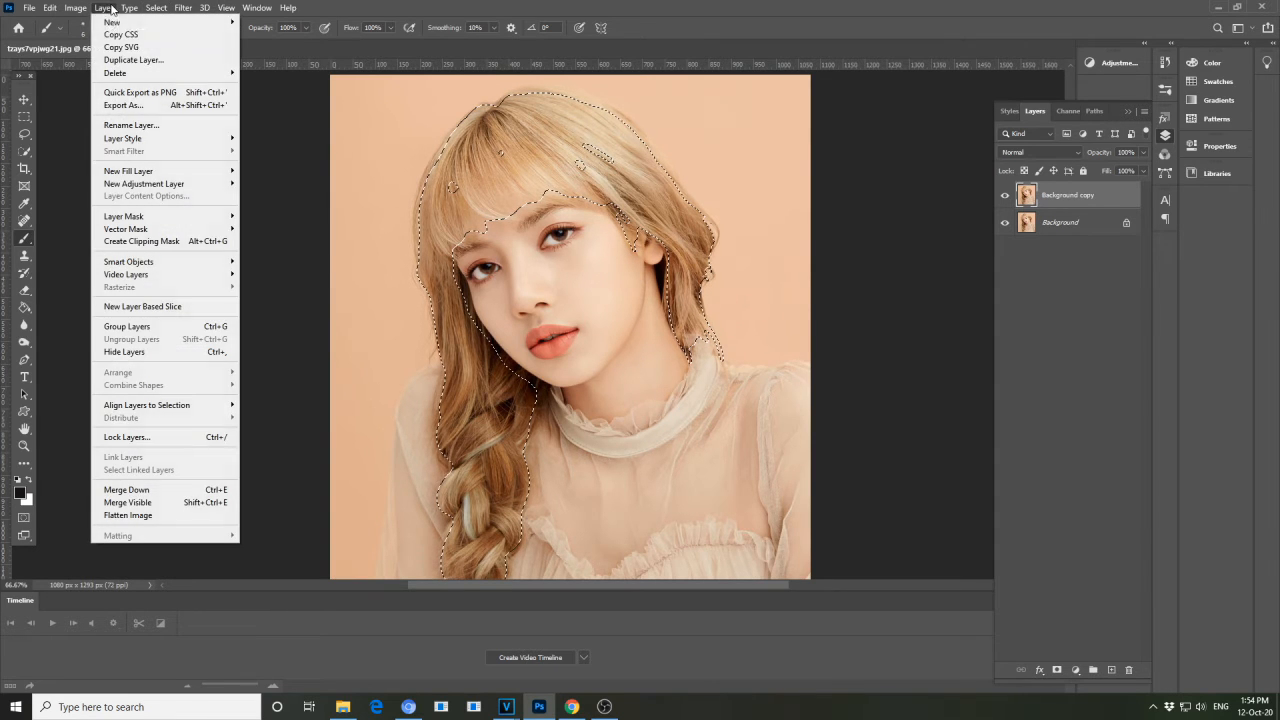
mouse_move(133, 172)
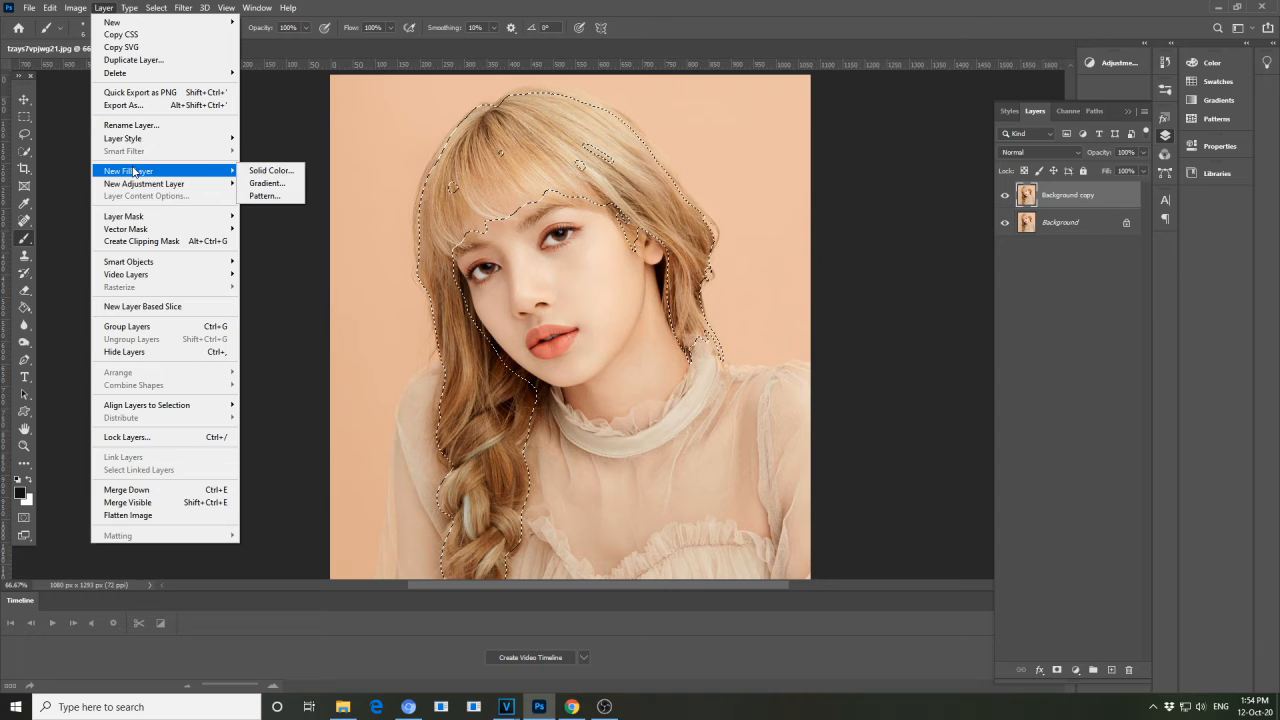
click(266, 171)
click(712, 247)
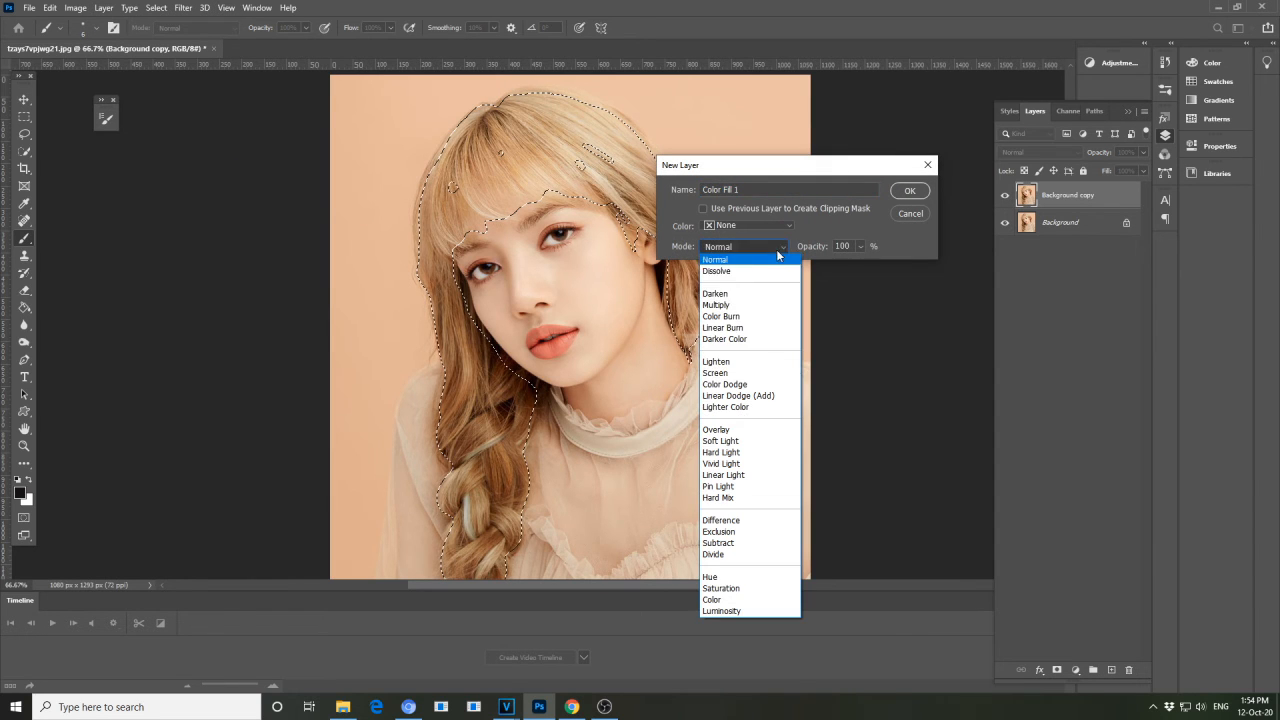
click(721, 441)
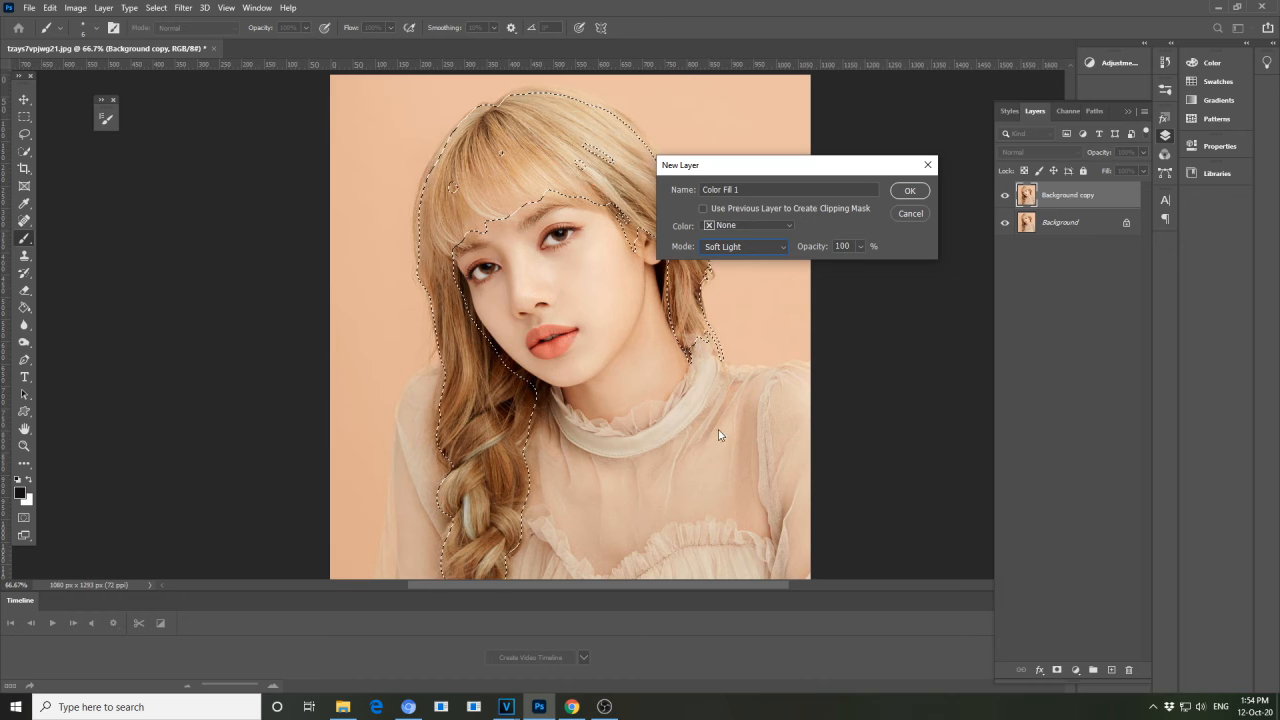
click(910, 190)
- Try near-black, vivid violet-blue (#4d0bf4) and paler violet shades as the hair's fill color
mouse_move(923, 323)
mouse_down()
mouse_move(943, 343)
mouse_move(960, 430)
mouse_move(923, 437)
mouse_move(959, 447)
mouse_move(916, 456)
mouse_up()
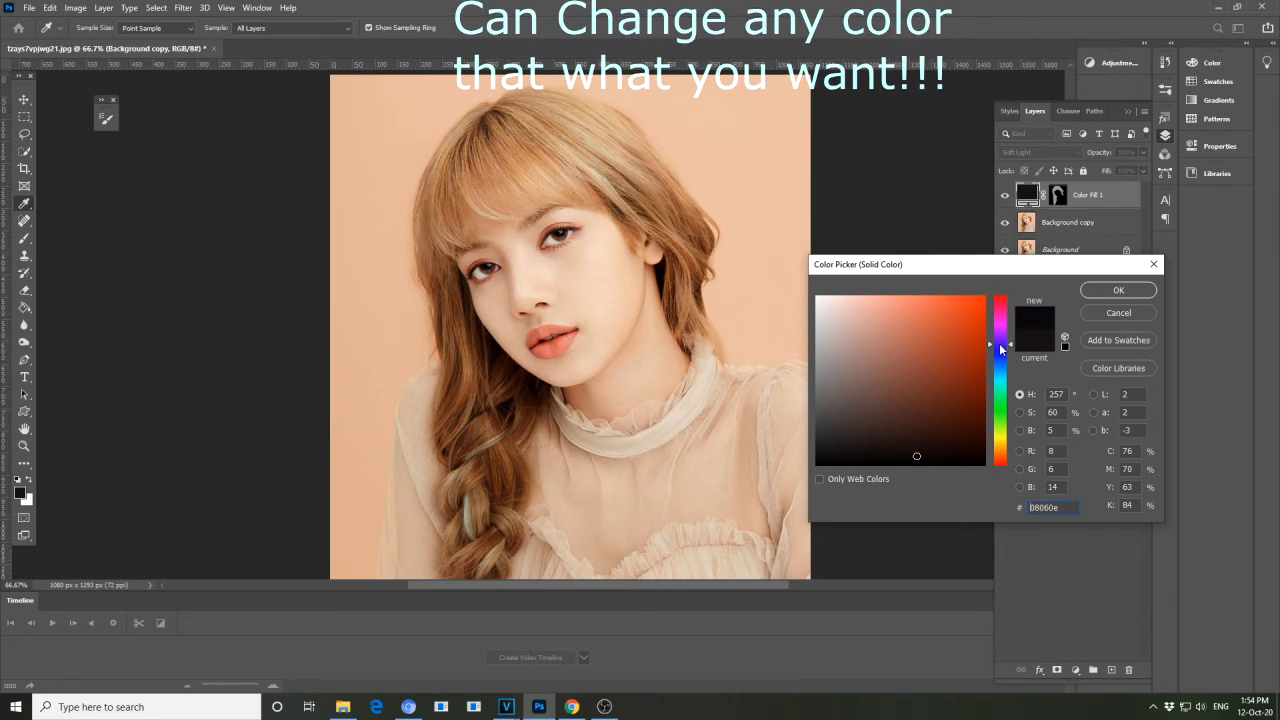
click(1000, 344)
click(982, 322)
drag(967, 339, 976, 320)
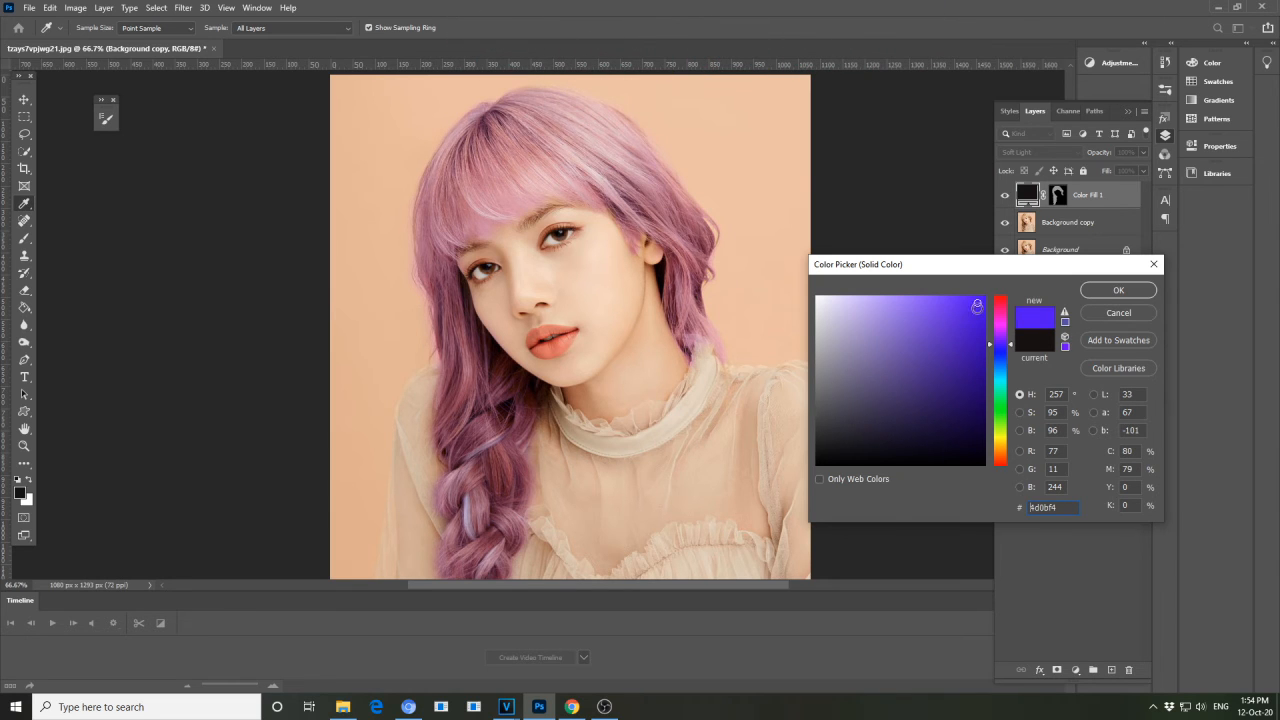
drag(898, 310, 838, 310)
- Try a fully saturated yellow, #e4ff00, as the hair's fill color
click(1001, 435)
drag(966, 339, 977, 304)
click(962, 312)
mouse_move(919, 341)
mouse_down()
mouse_move(913, 367)
mouse_move(984, 303)
mouse_move(897, 354)
mouse_move(894, 374)
mouse_move(945, 394)
mouse_move(955, 320)
mouse_move(999, 293)
mouse_up()
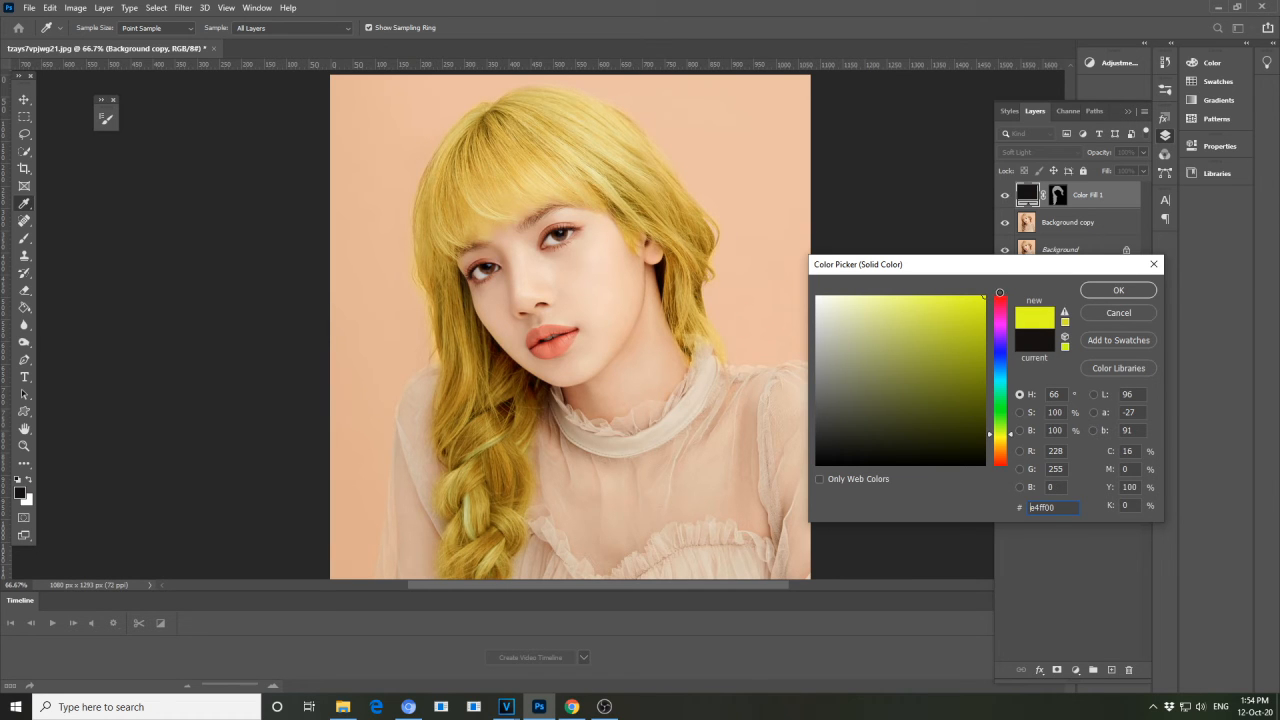
- Set the hair's fill color to the saturated blue-violet #3000ff and accept it
click(995, 348)
mouse_move(944, 319)
mouse_down()
mouse_move(1000, 292)
mouse_move(992, 318)
mouse_move(1043, 263)
mouse_up()
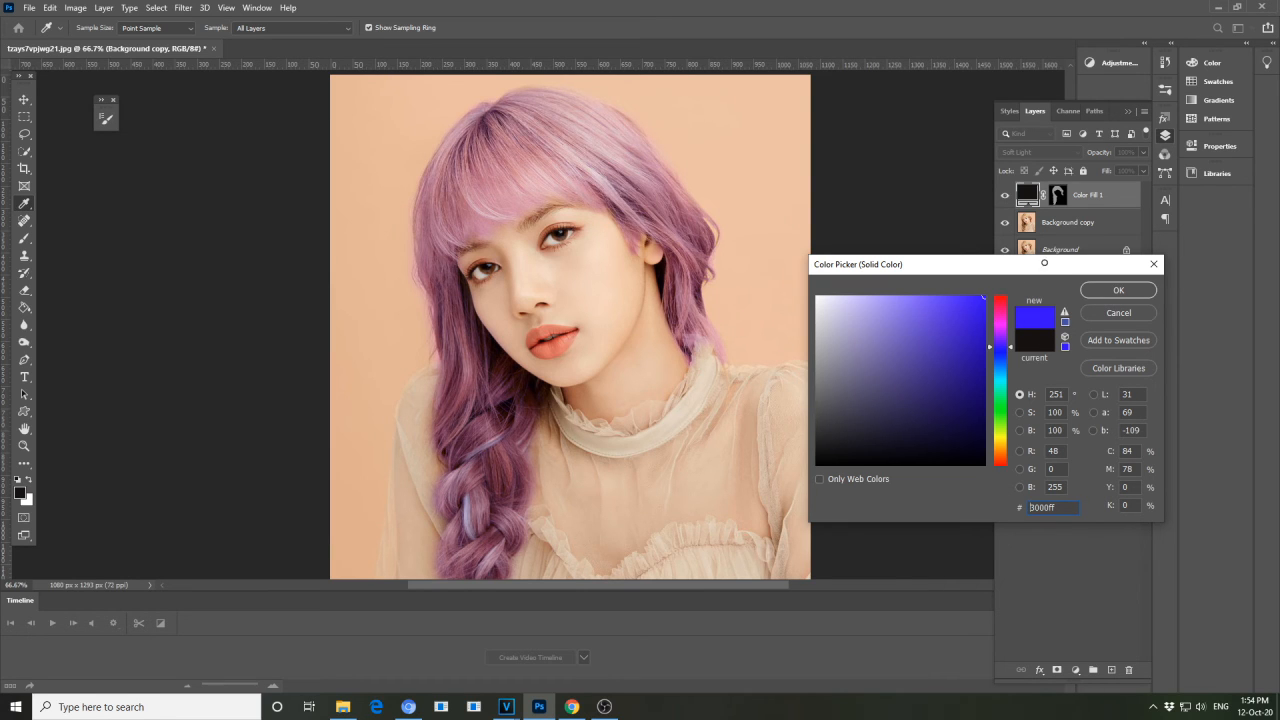
click(1120, 290)
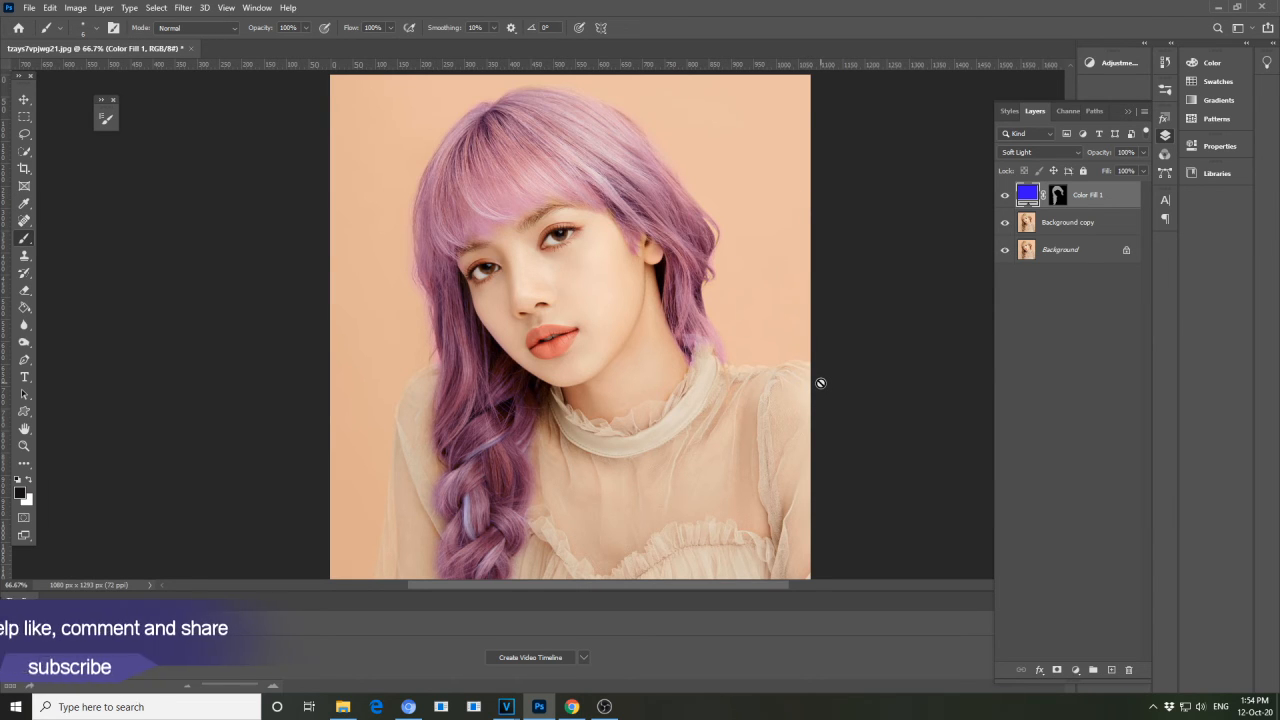
- Toggle the Color Fill 1 layer's visibility several times to compare the recolored hair with the original, leaving the layer shown
key(ctrl+minus)
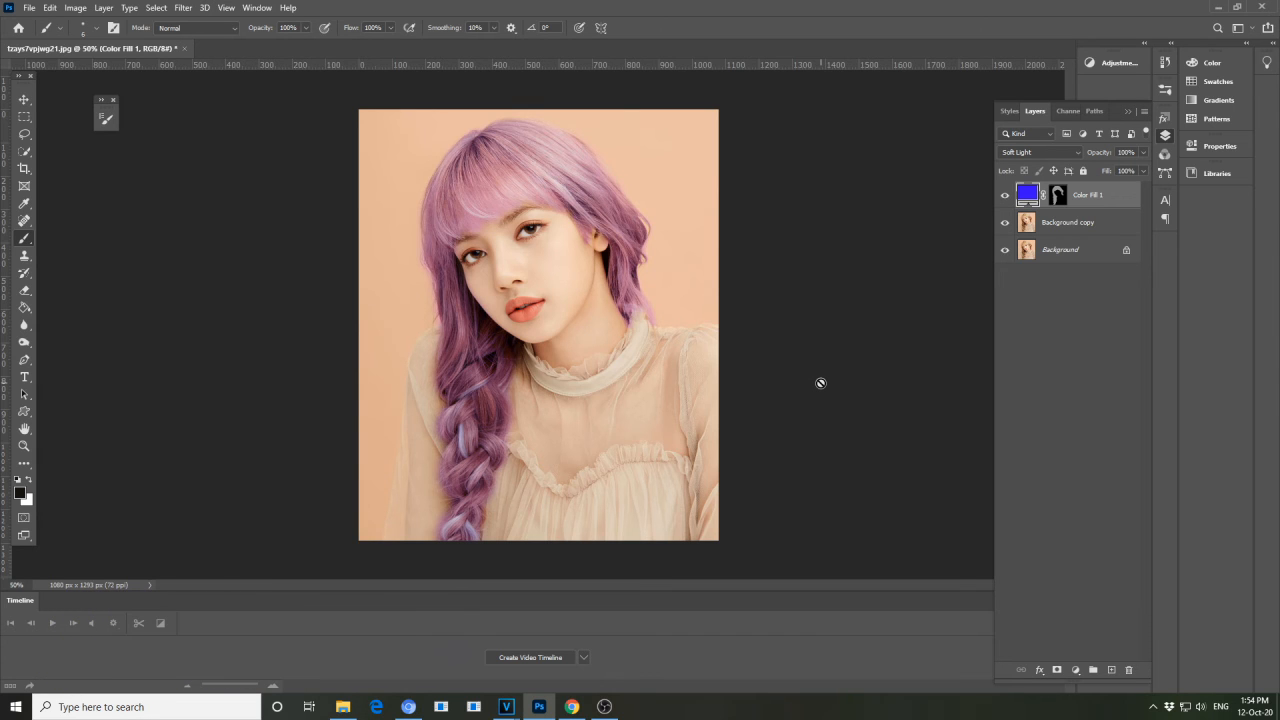
key(ctrl+plus)
key(ctrl+minus)
key(ctrl+minus)
key(ctrl+plus)
click(1006, 196)
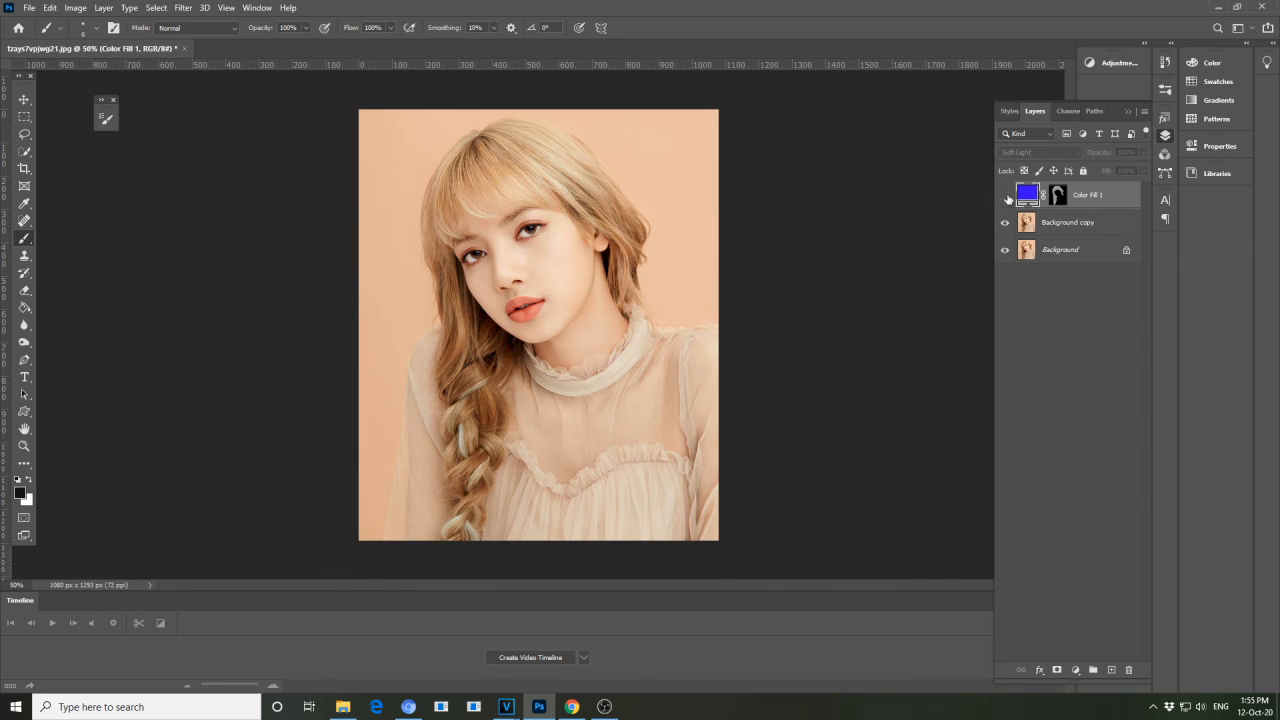
click(1006, 196)
click(1006, 196)
click(1006, 196)
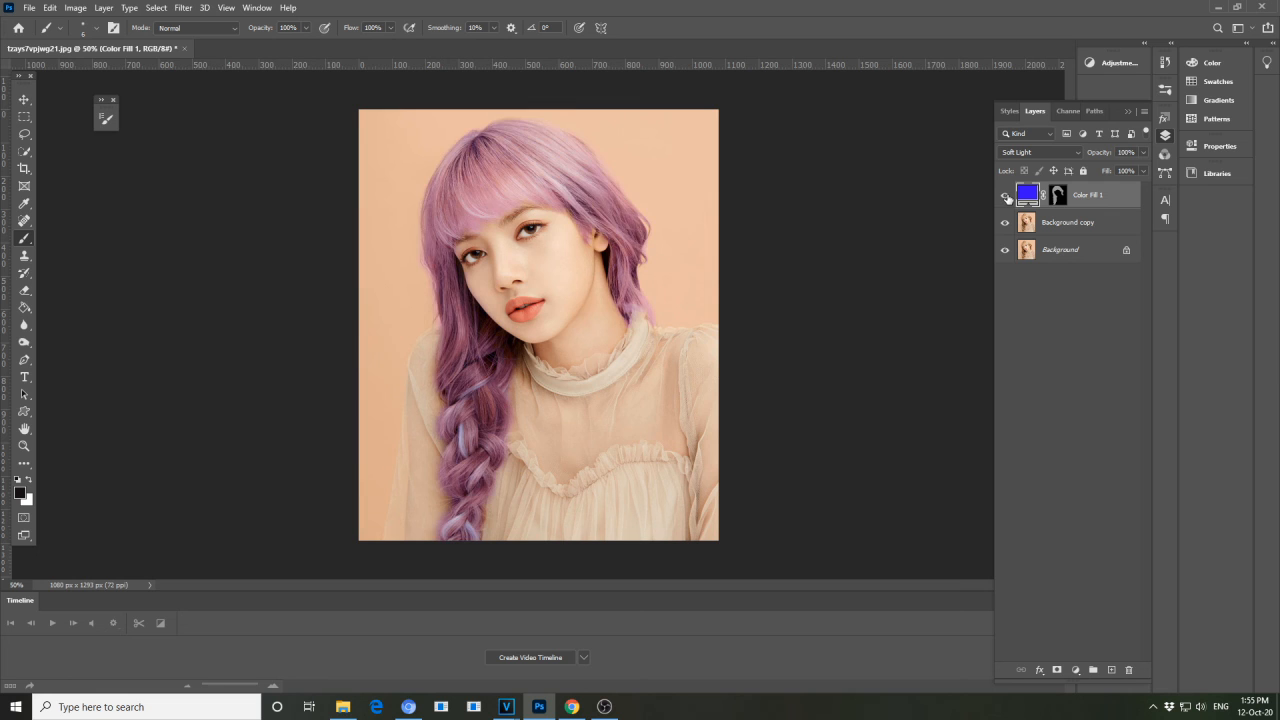
click(1006, 196)
click(1006, 196)
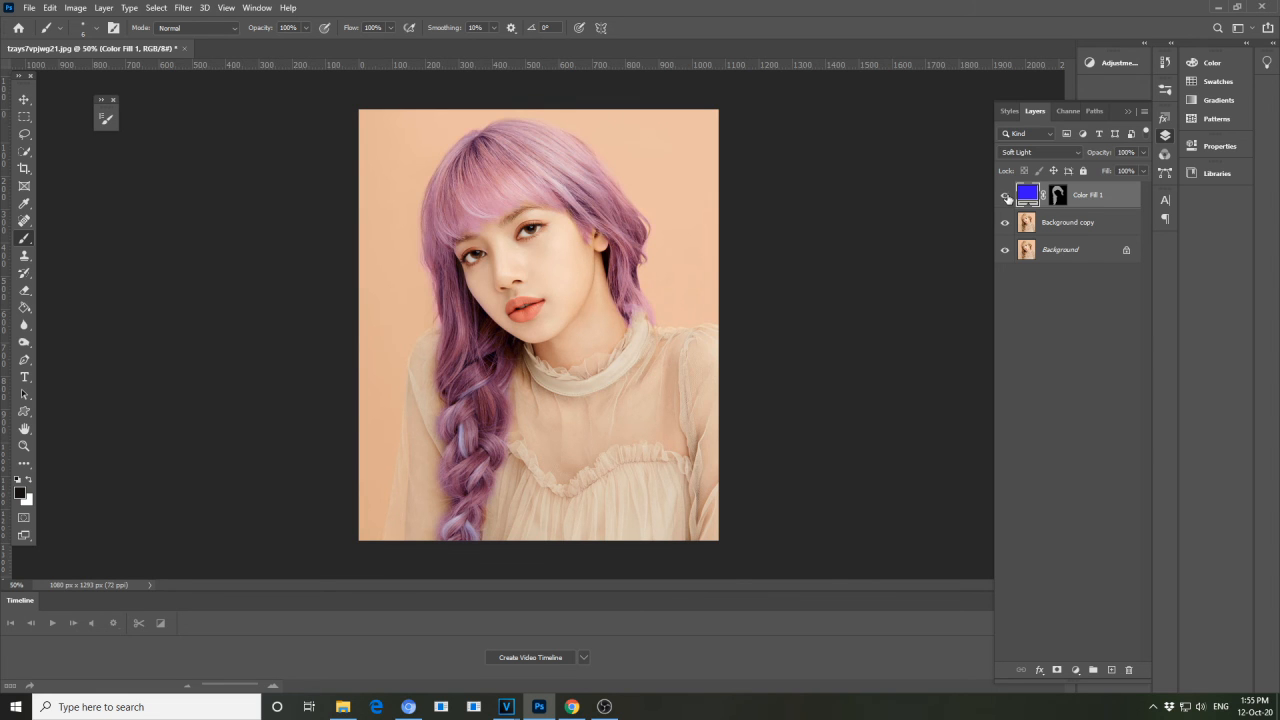